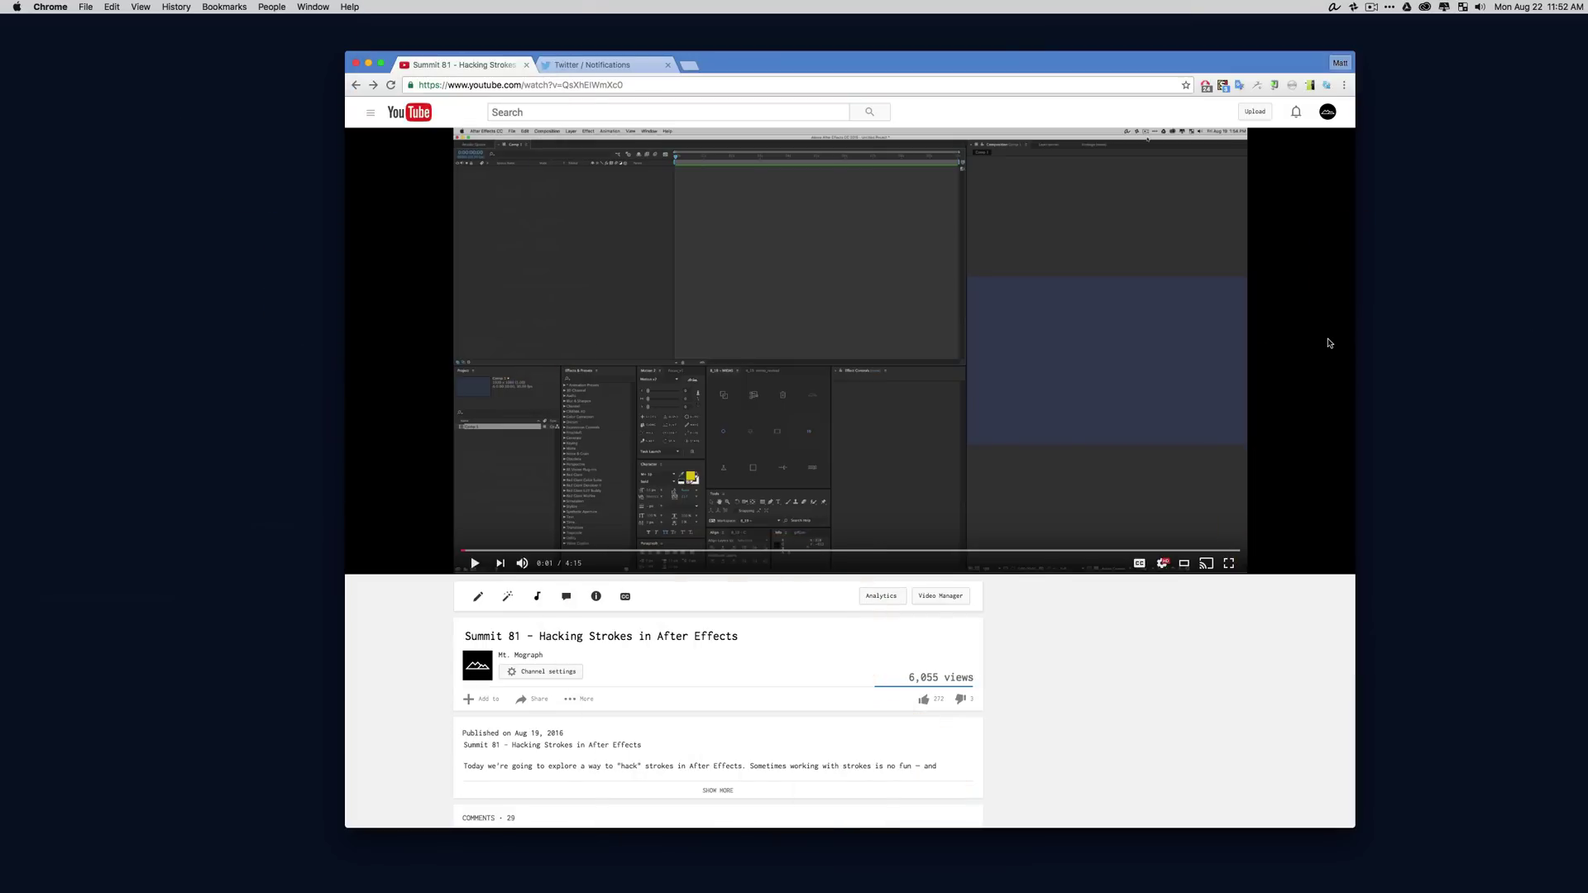
# Scroll down to the comment suggesting precomposing the stroked square and collapsing transformations
pyautogui.scroll(-4, 649, 708)
pyautogui.scroll(-4, 647, 677)
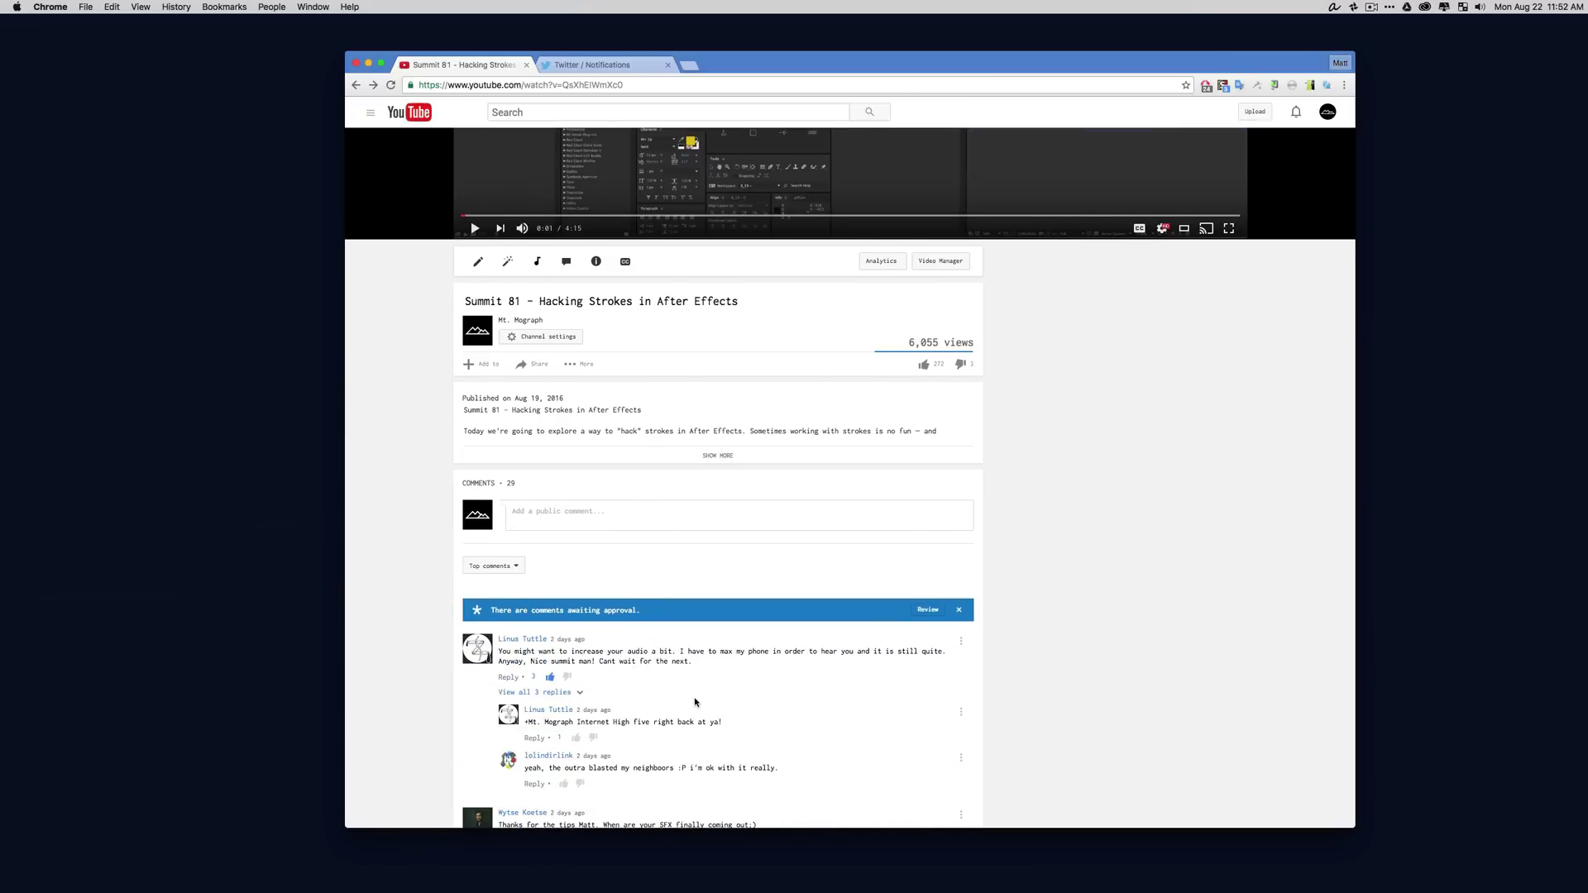
pyautogui.scroll(-1, 693, 708)
pyautogui.scroll(-3, 692, 709)
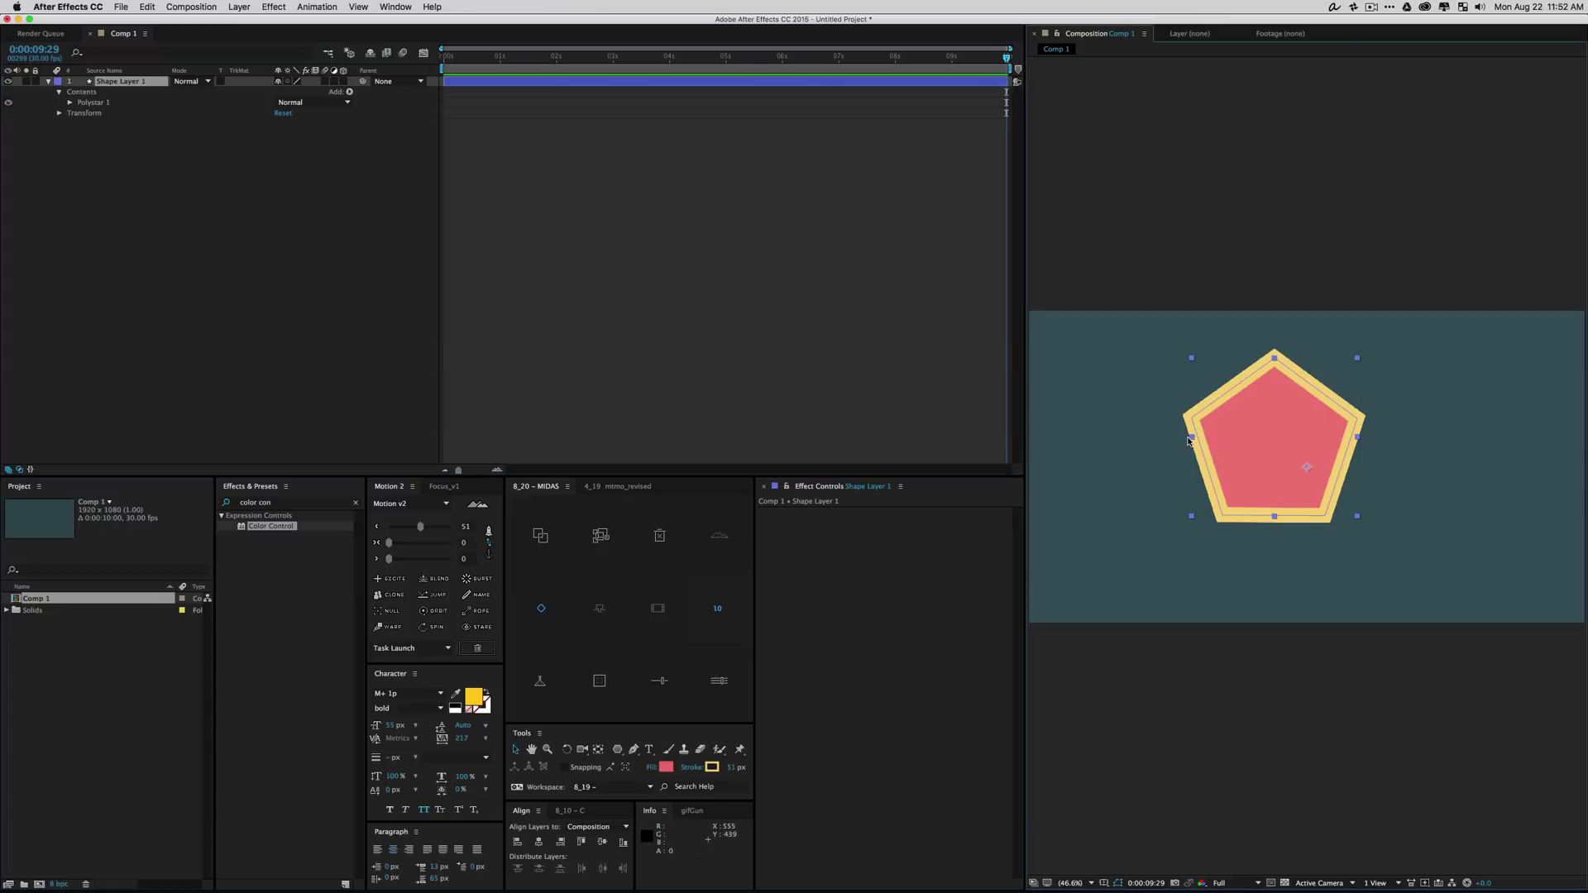
# Squeeze the pentagon to 42% width to show stroke distortion, undo it, and expand Polystar 1
pyautogui.moveTo(1182, 436); pyautogui.dragTo(1257, 455)
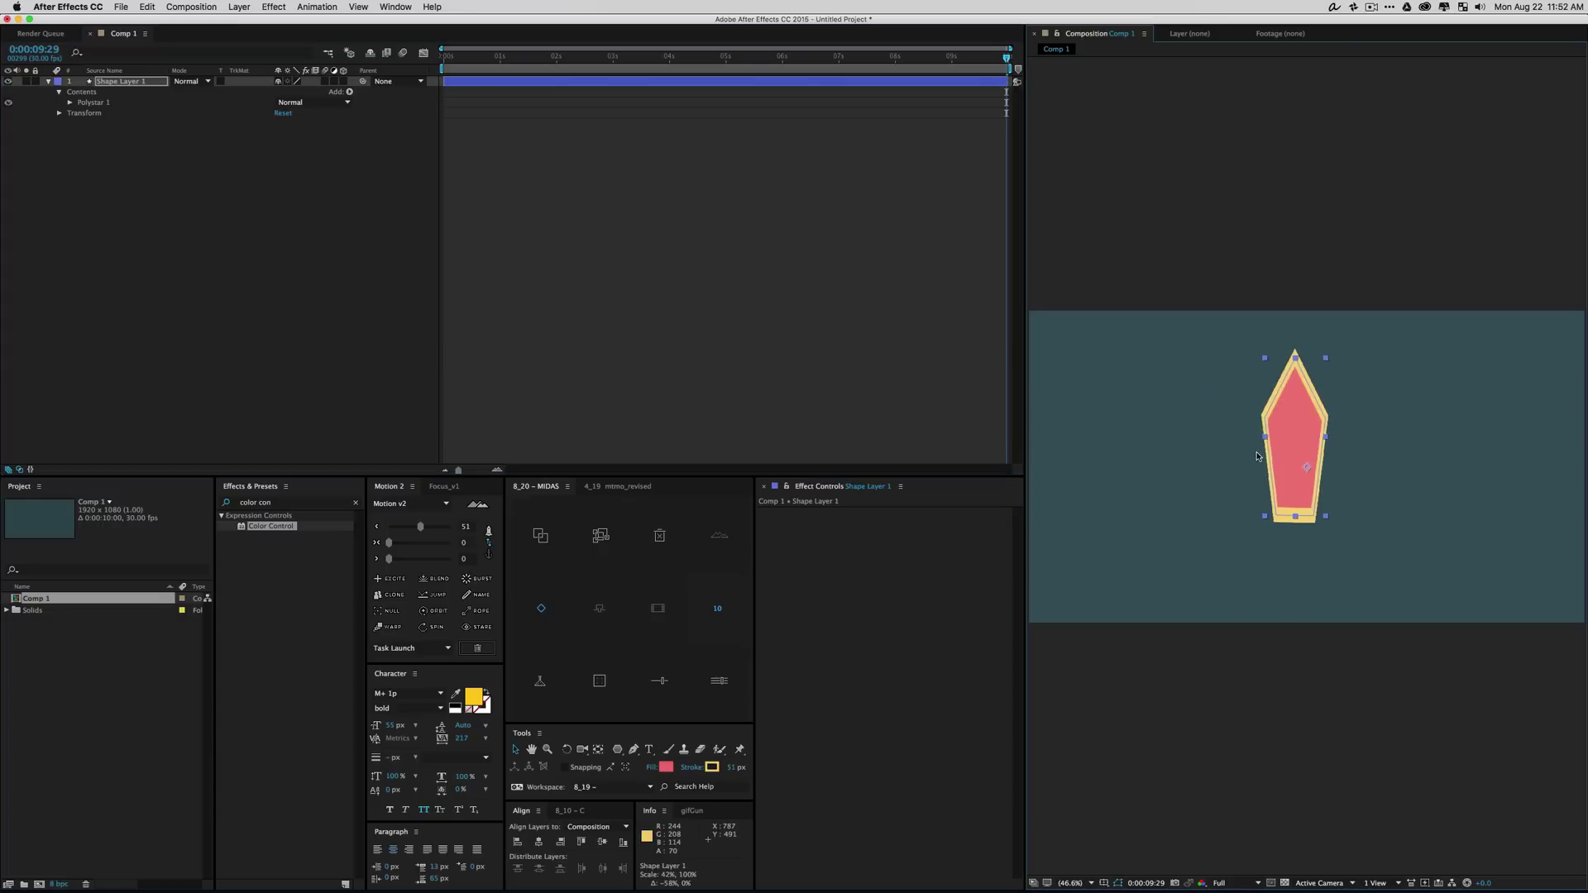
pyautogui.press('super+z')
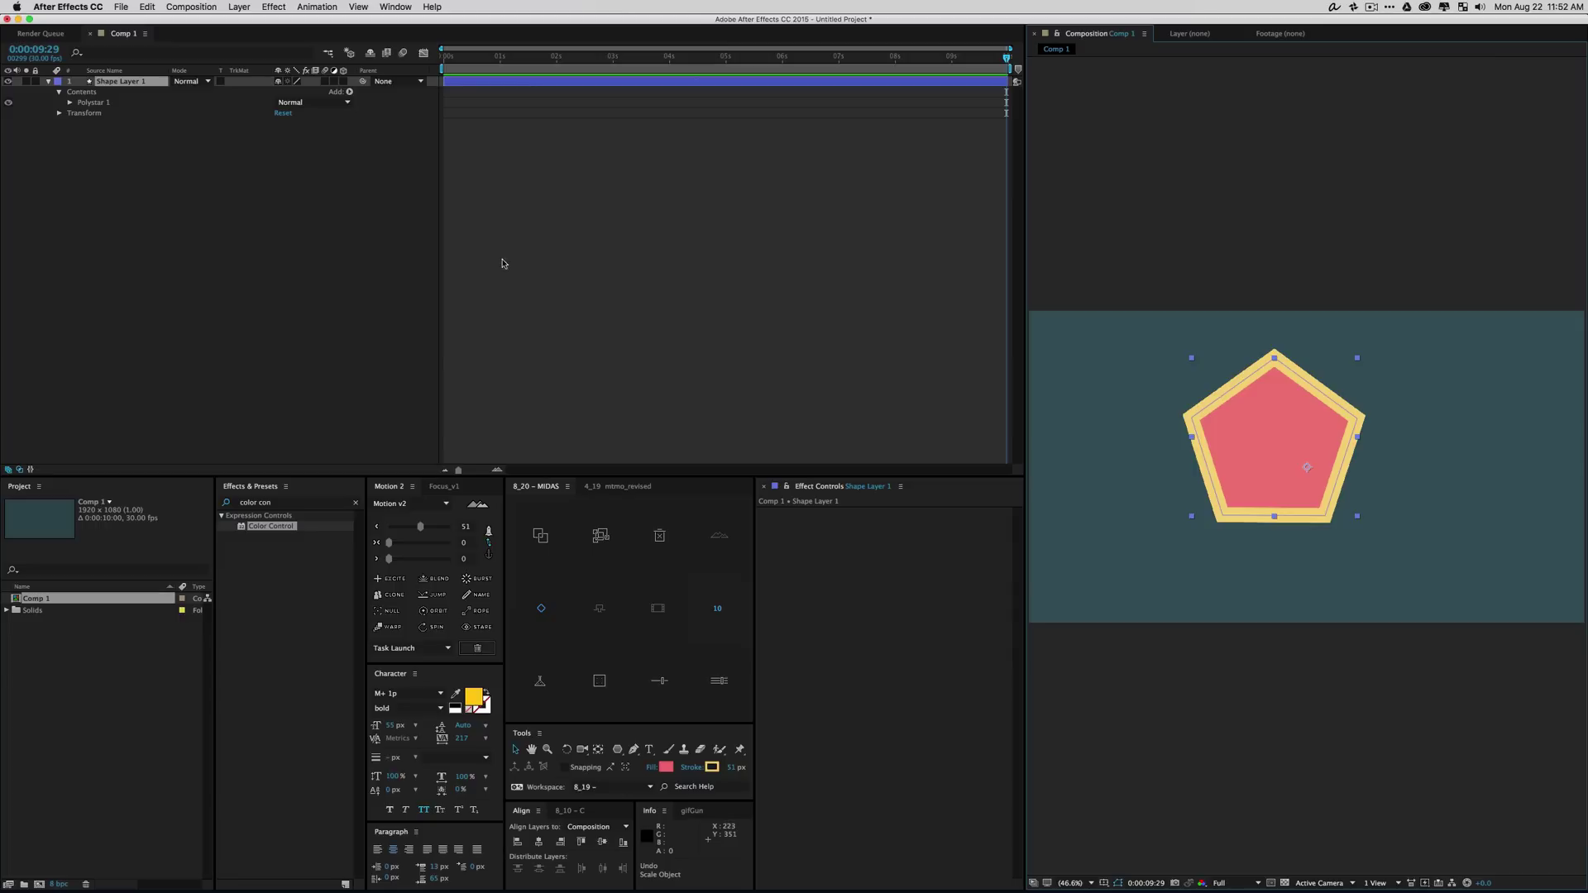
pyautogui.click(71, 103)
pyautogui.hotkey('ctrl', 'Up')
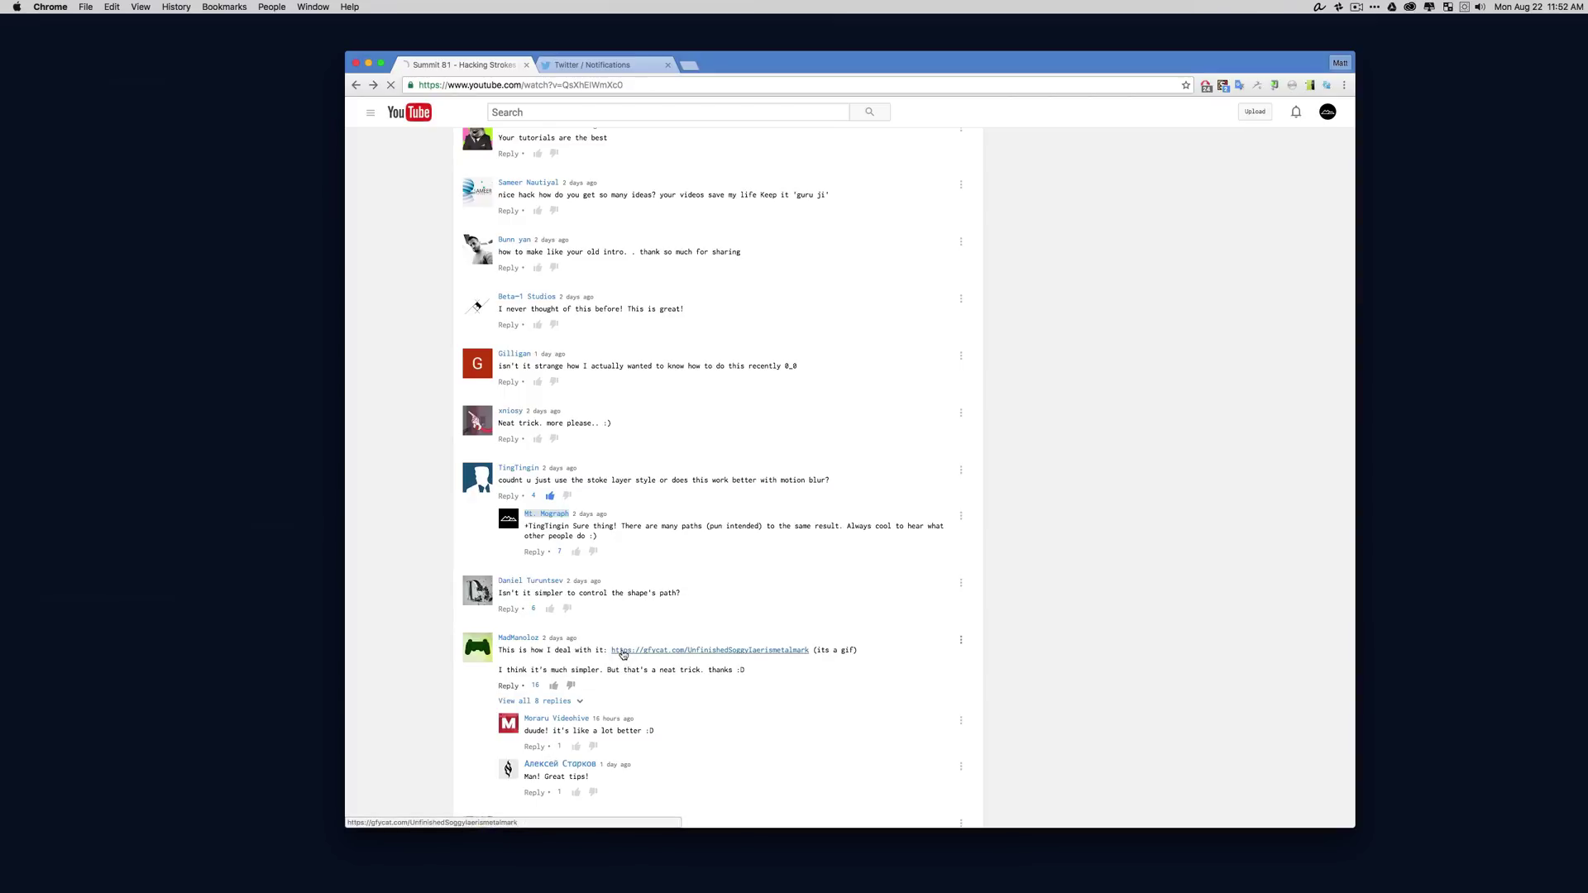
# Watch the commenter's gfycat GIF of a stroked rectangle, then return to the YouTube video page
pyautogui.click(711, 648)
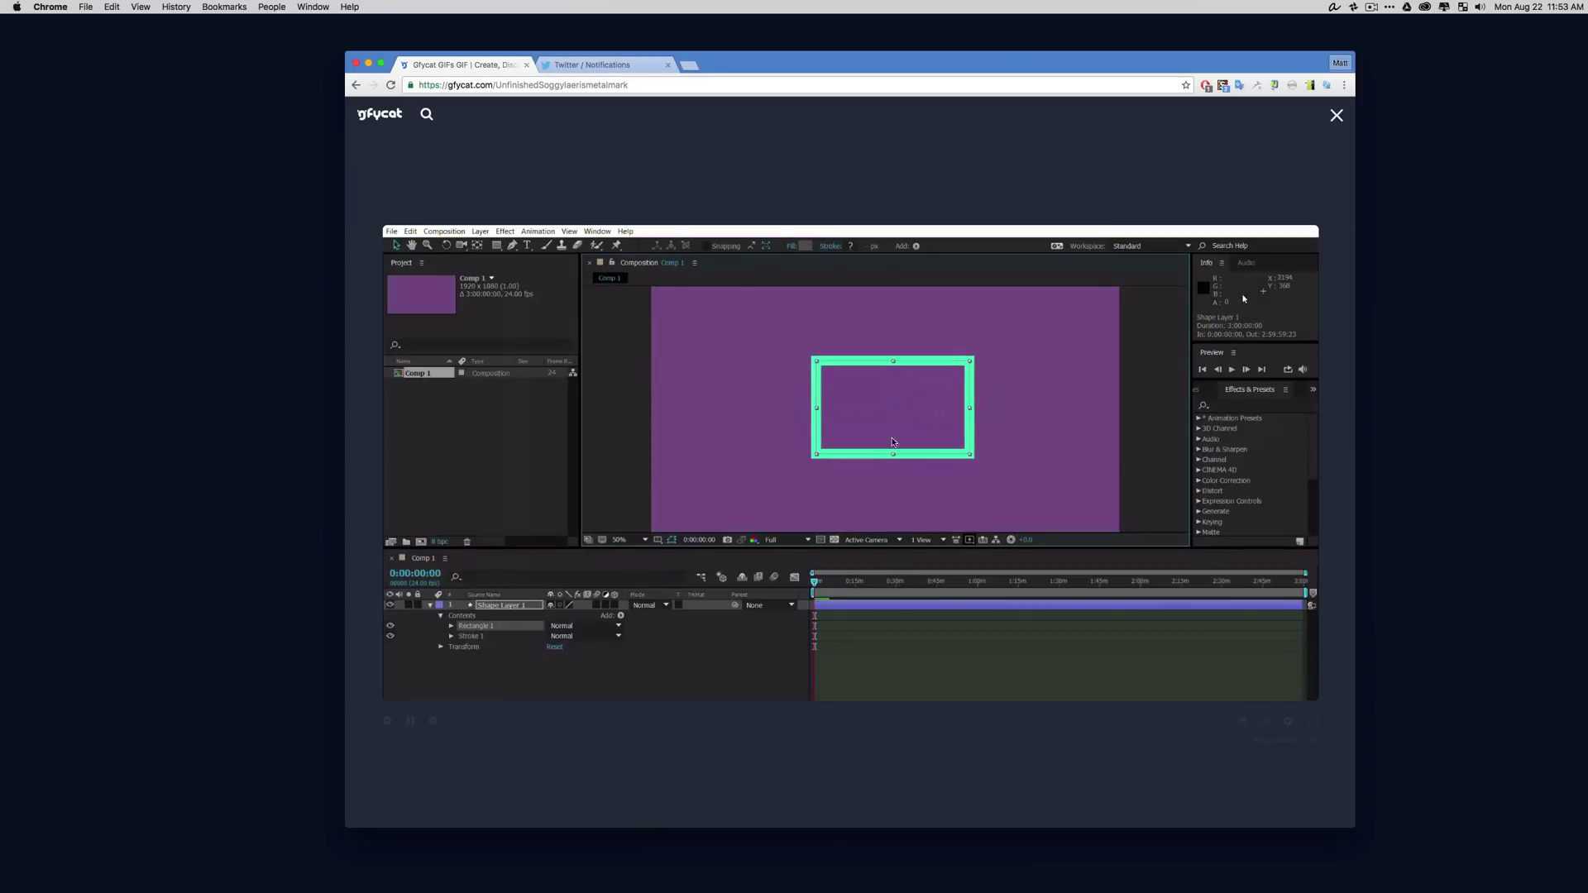
pyautogui.click(355, 84)
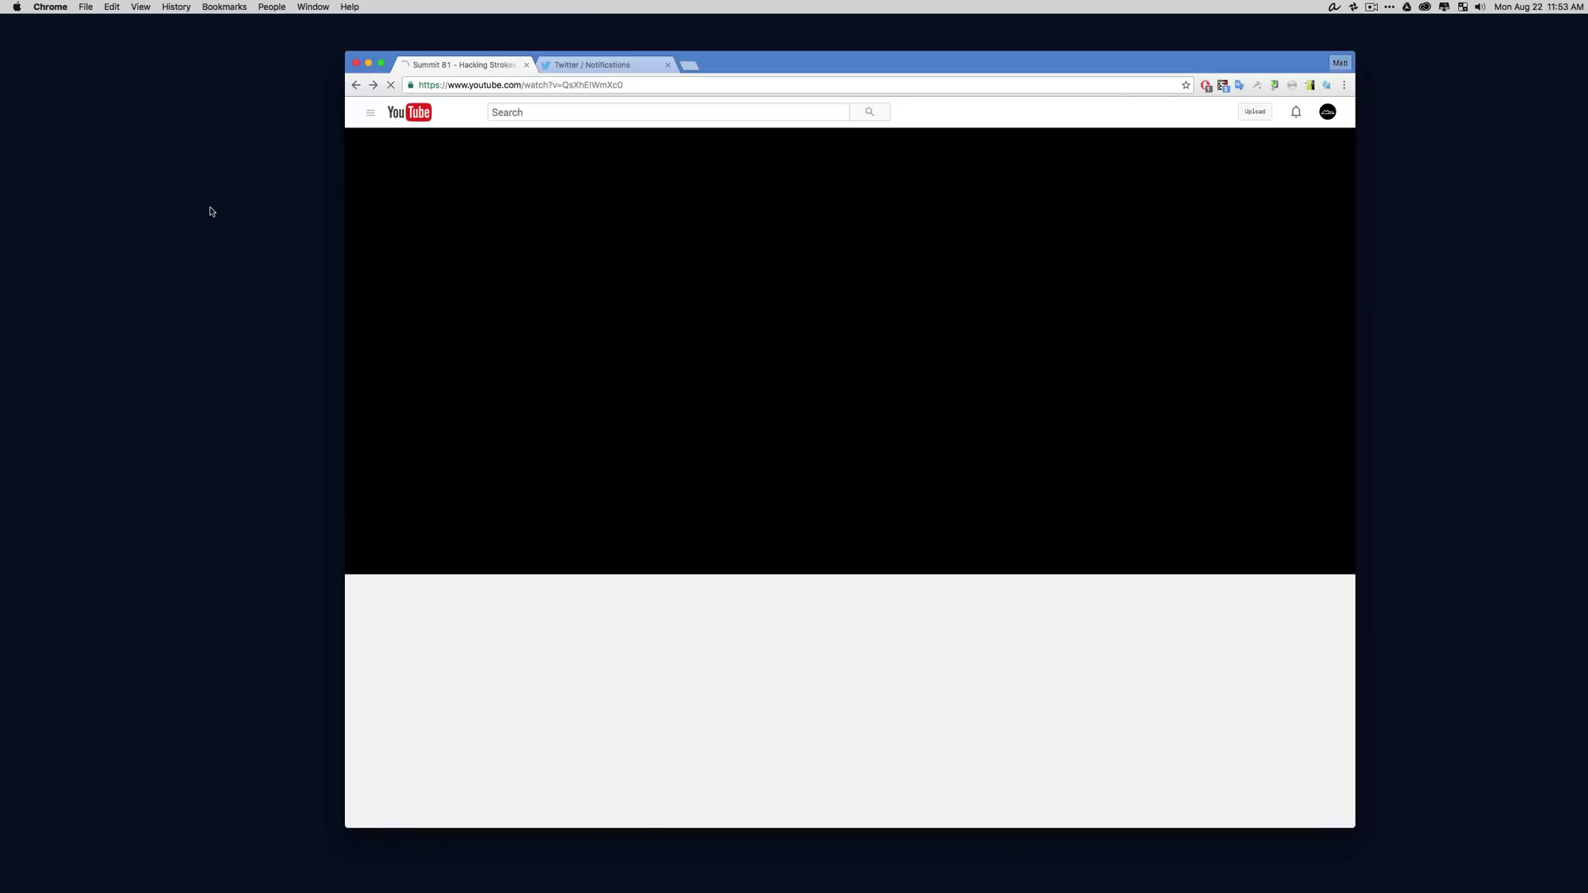
pyautogui.press('super+Tab')
pyautogui.press('super+Tab')
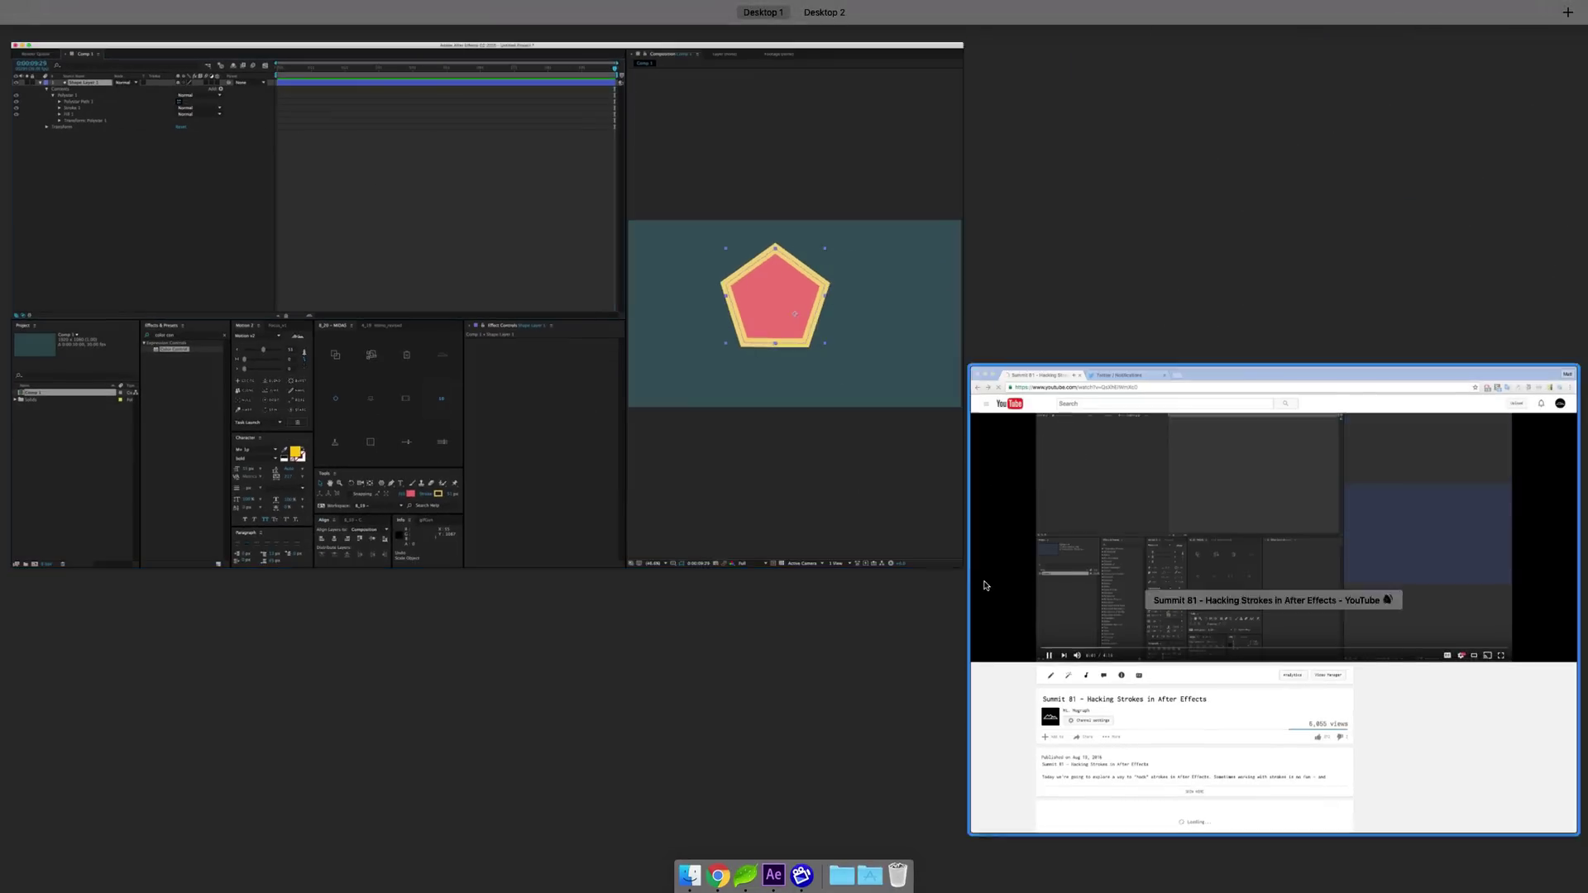
pyautogui.press('super+Tab')
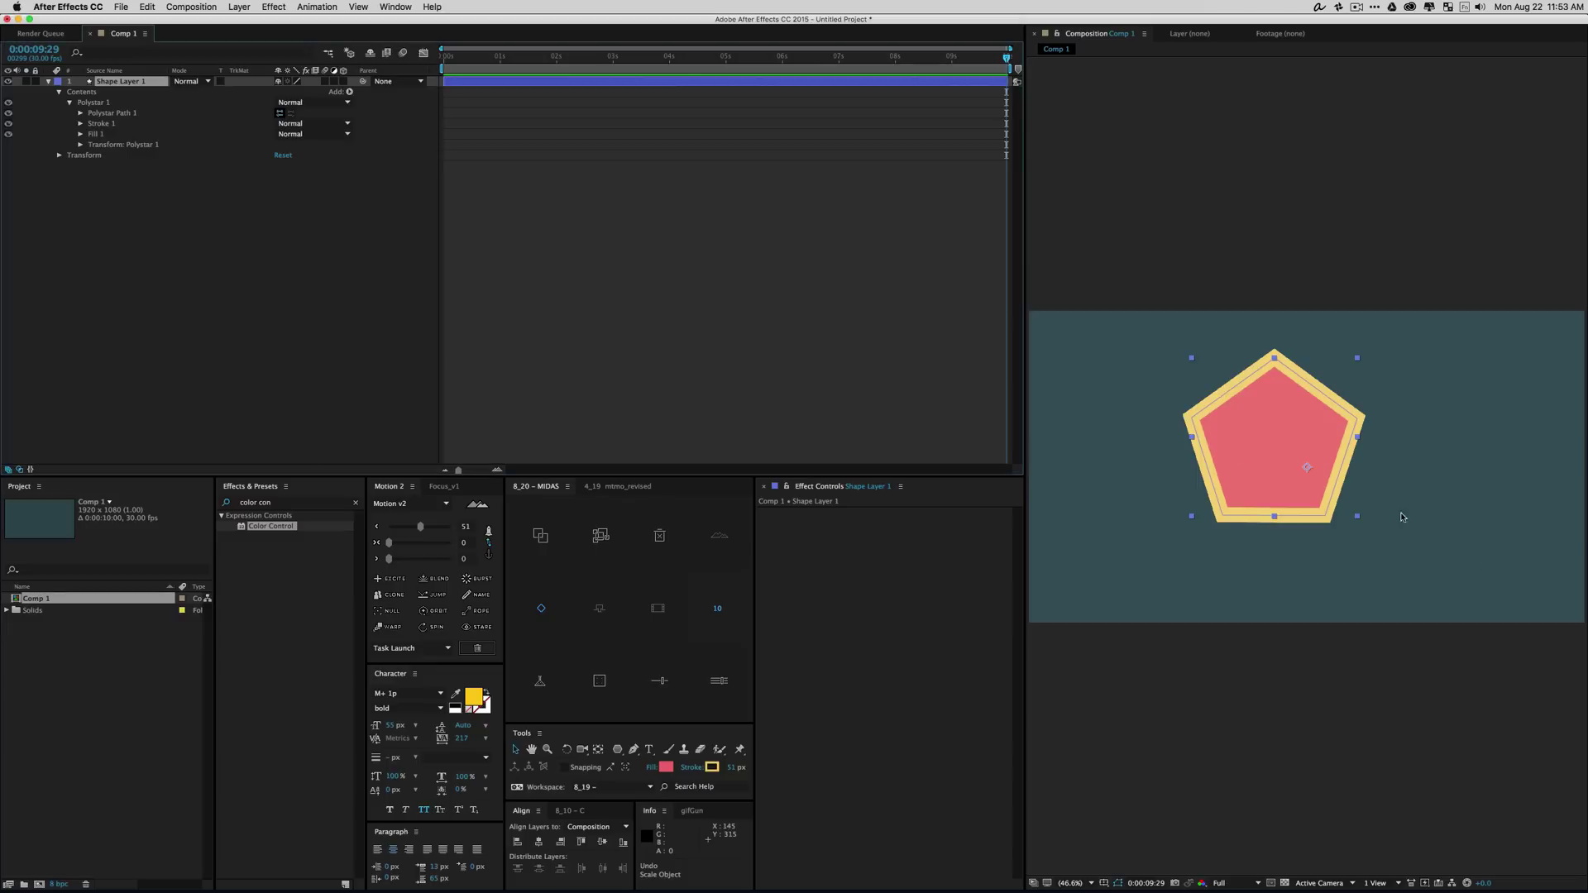
# Move Stroke 1 out of Polystar 1 and set its Composite to Above Previous in Same Group
pyautogui.moveTo(97, 123); pyautogui.dragTo(86, 96)
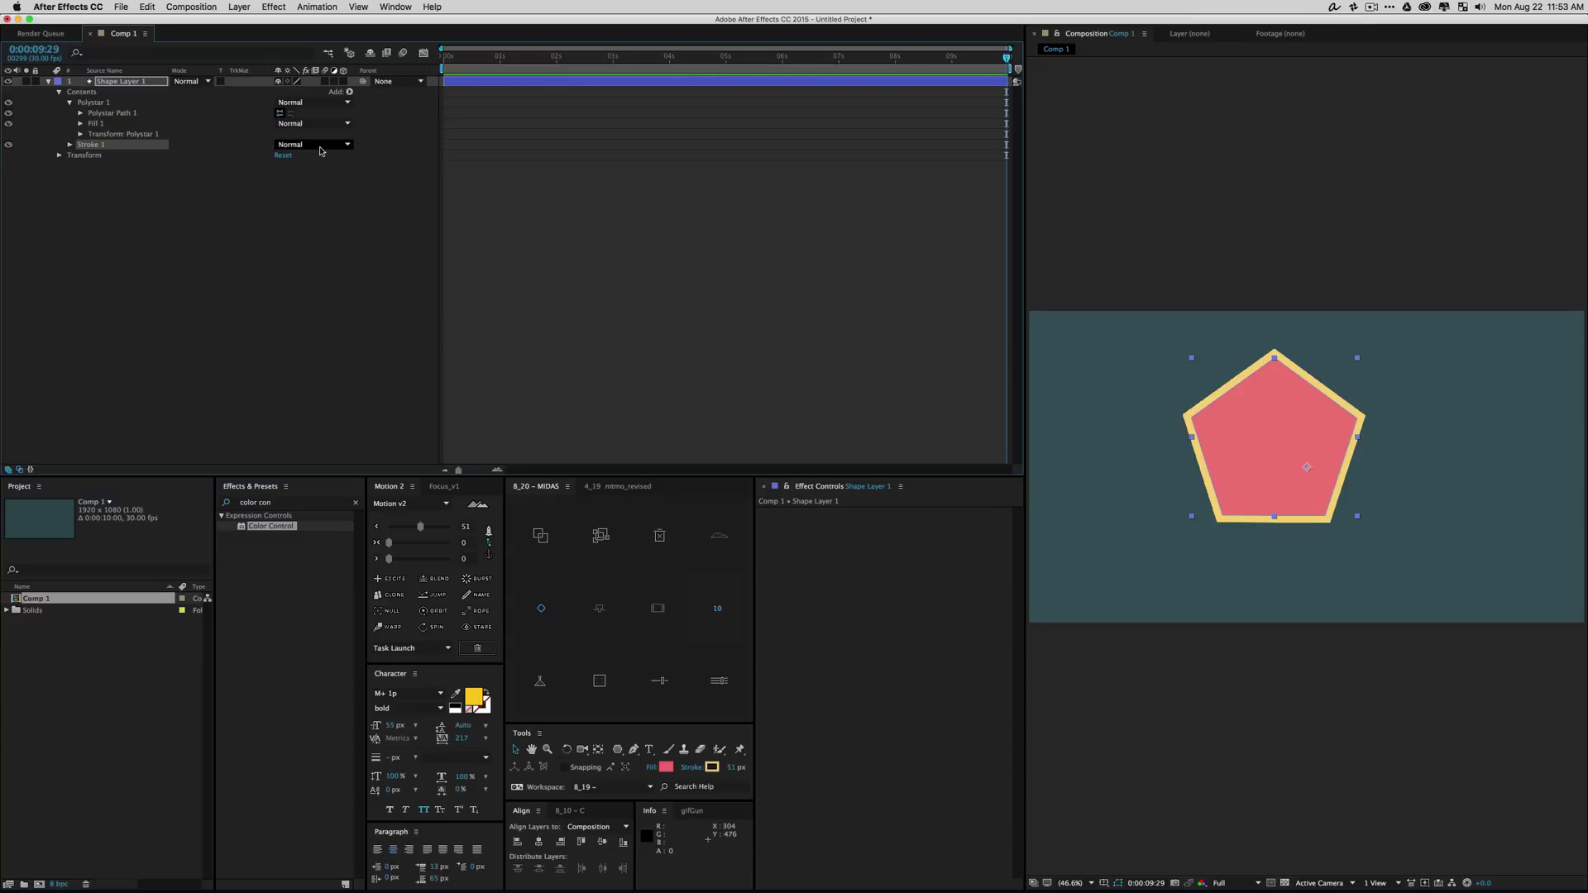
pyautogui.click(69, 145)
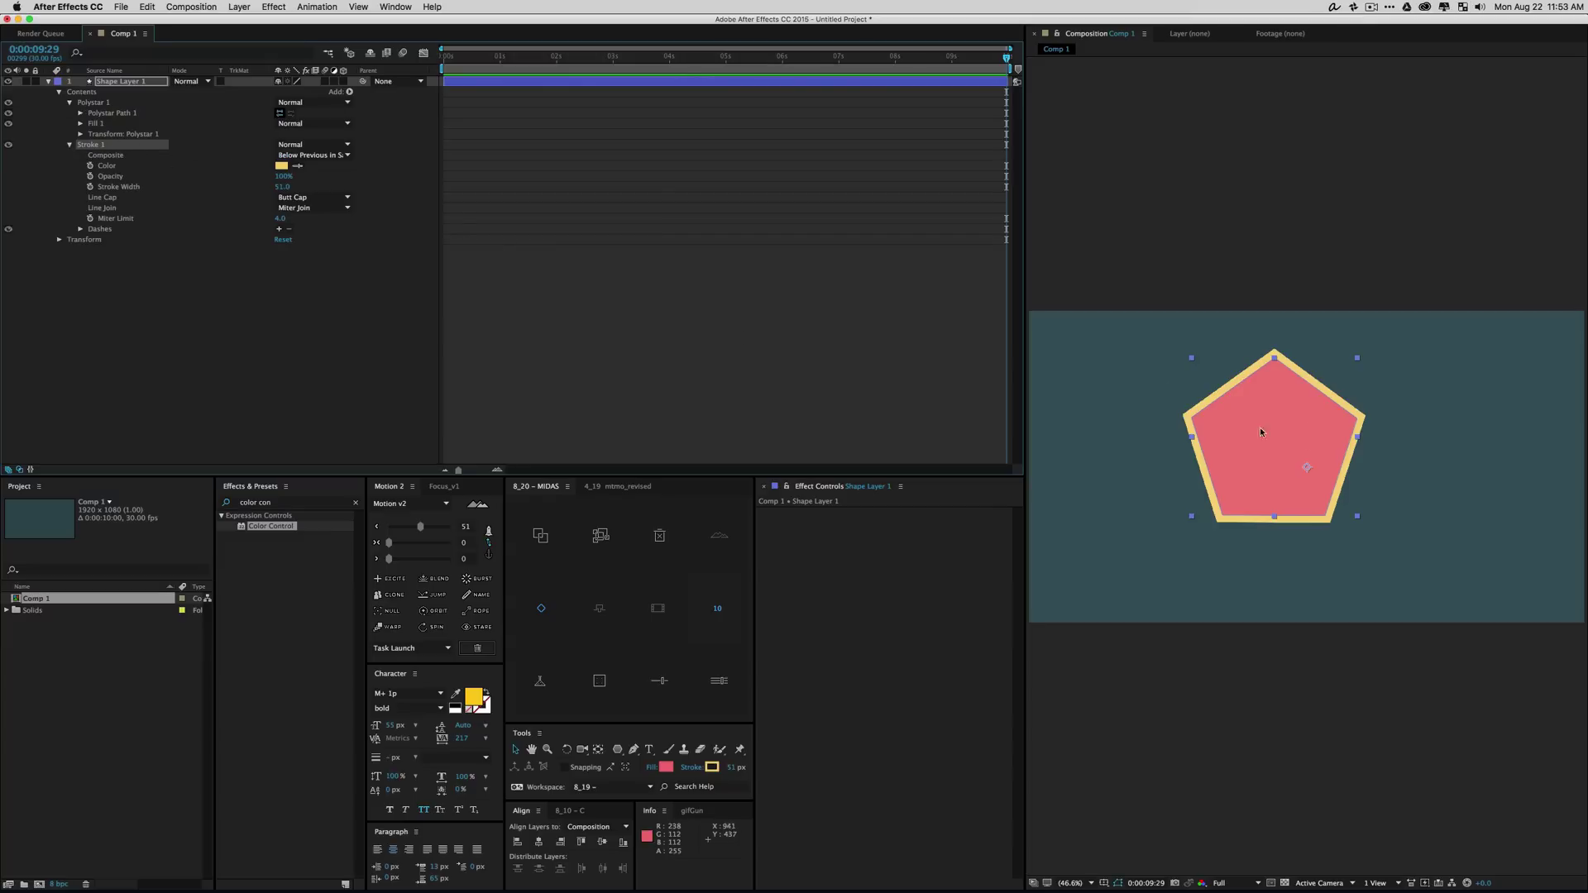
pyautogui.click(311, 155)
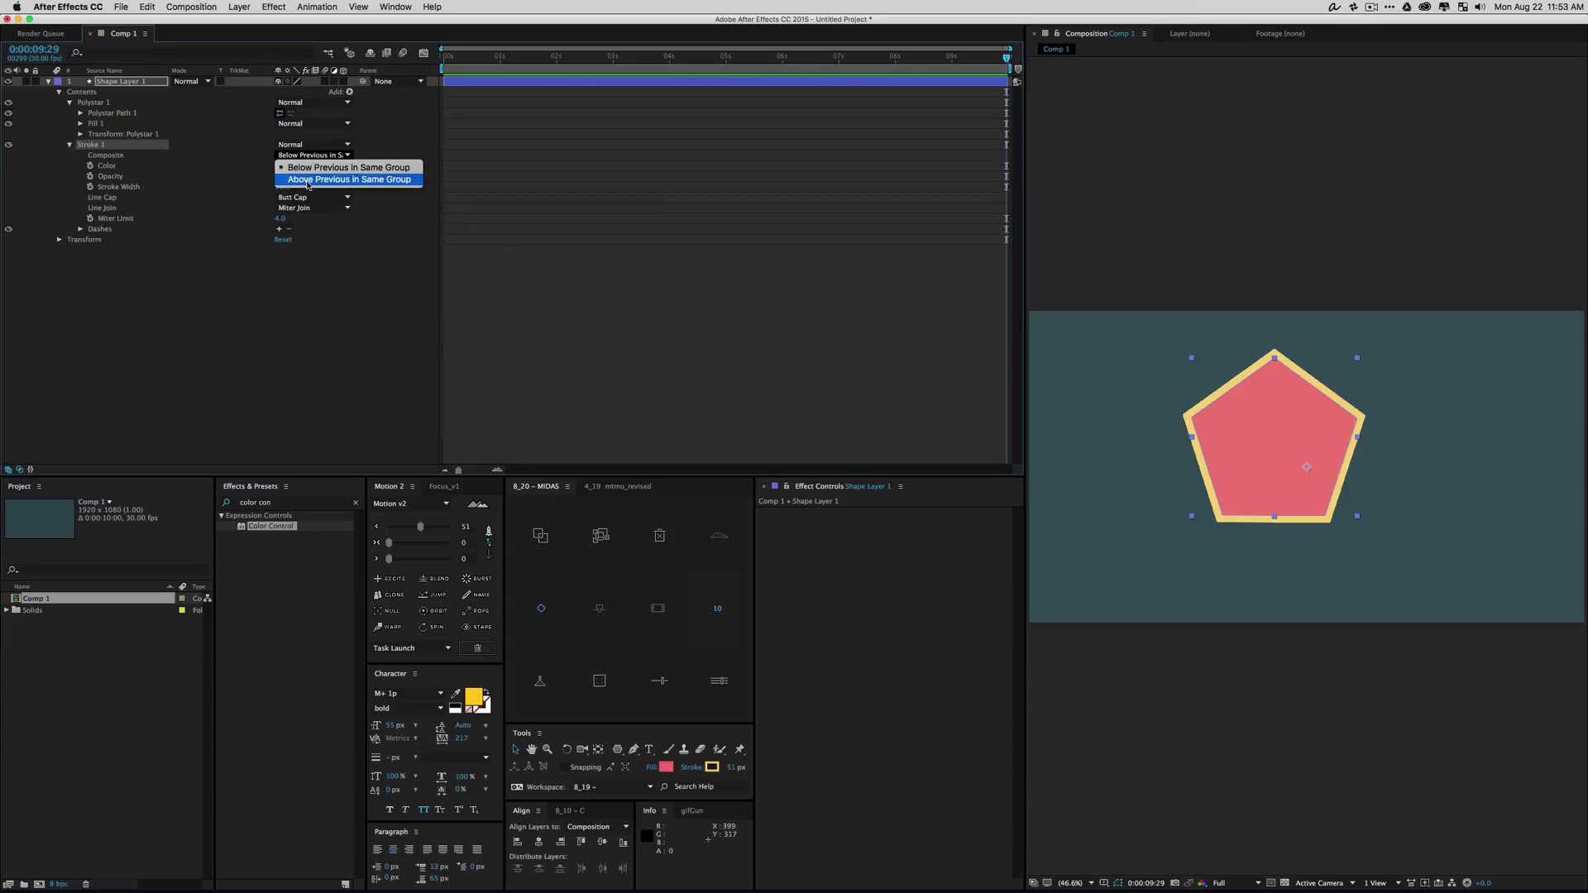
pyautogui.click(300, 180)
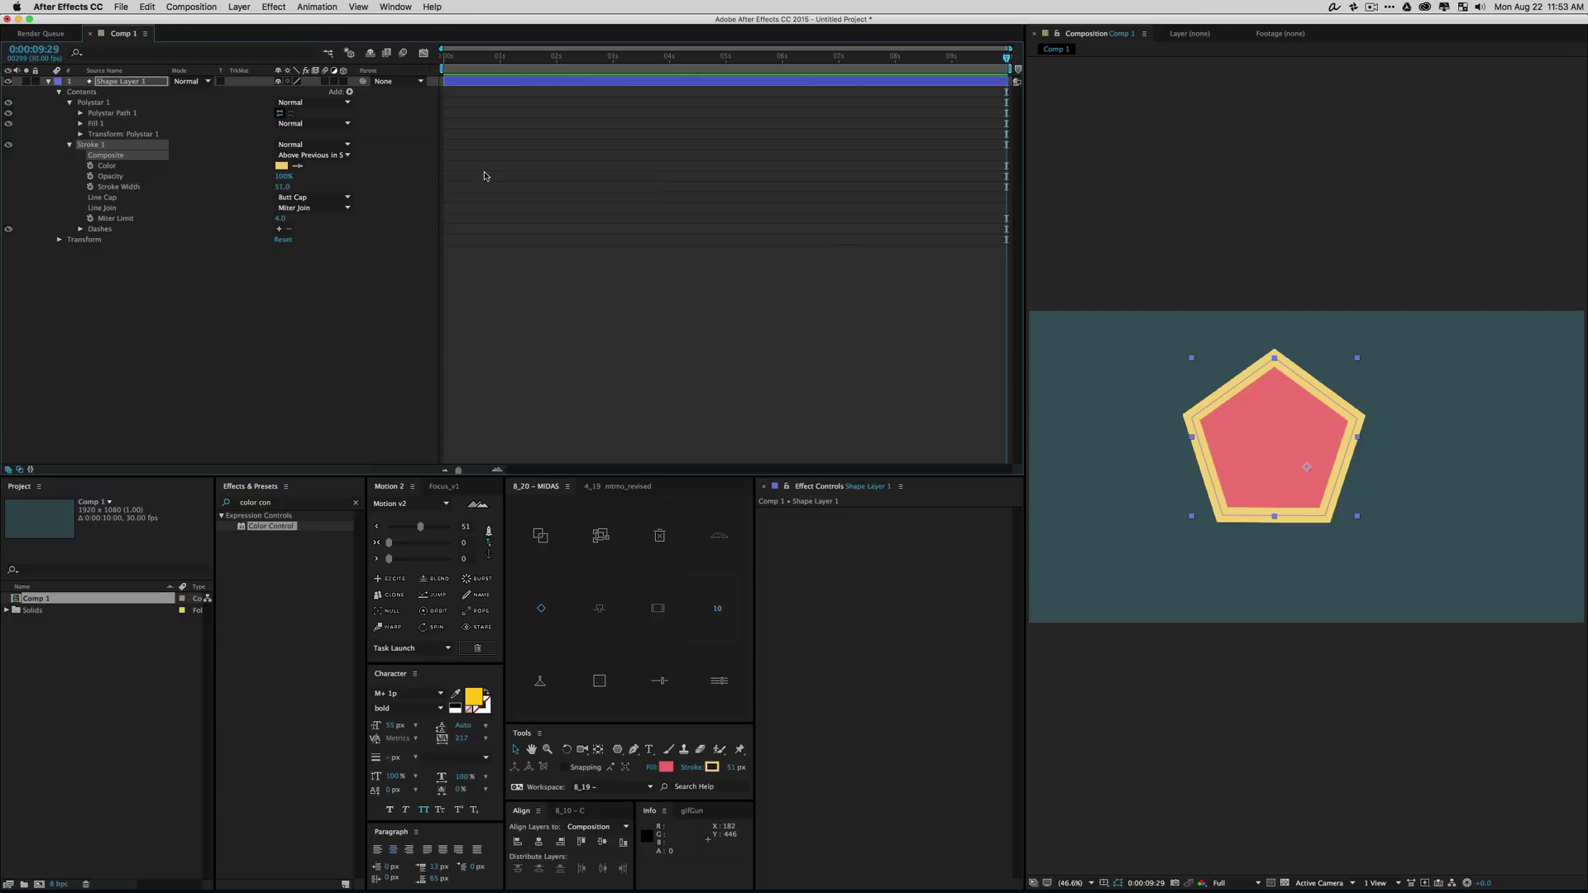
# Narrow the Polystar 1 group horizontally, leaving the layer's Scale property shown at 100%
pyautogui.click(1287, 465)
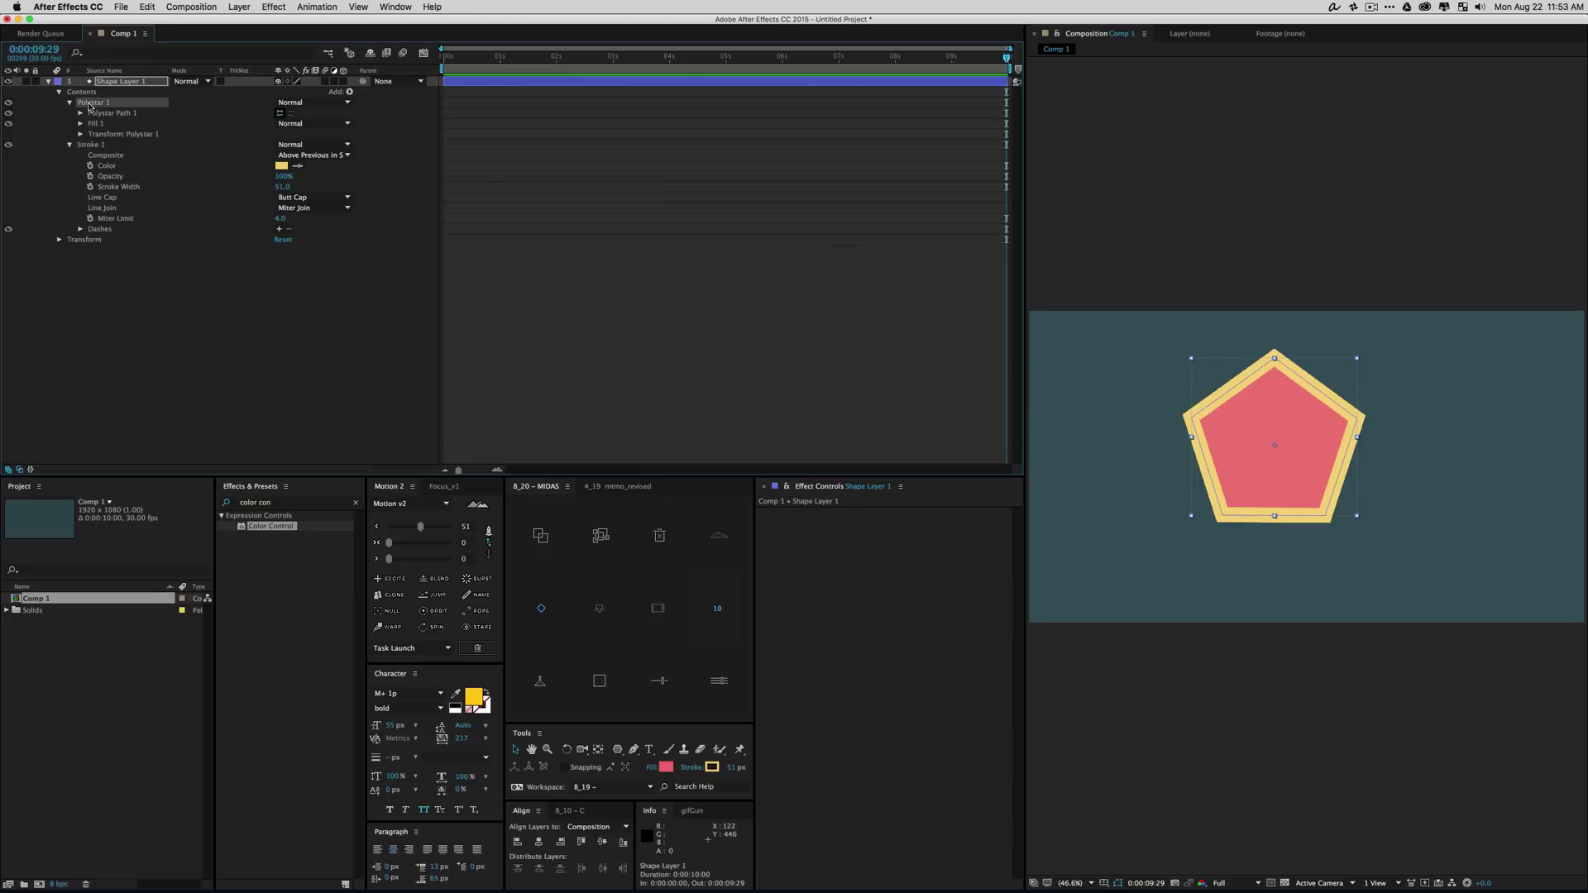
pyautogui.moveTo(1192, 438)
pyautogui.mouseDown()
pyautogui.moveTo(1224, 446)
pyautogui.moveTo(1158, 447)
pyautogui.moveTo(1218, 438)
pyautogui.mouseUp()
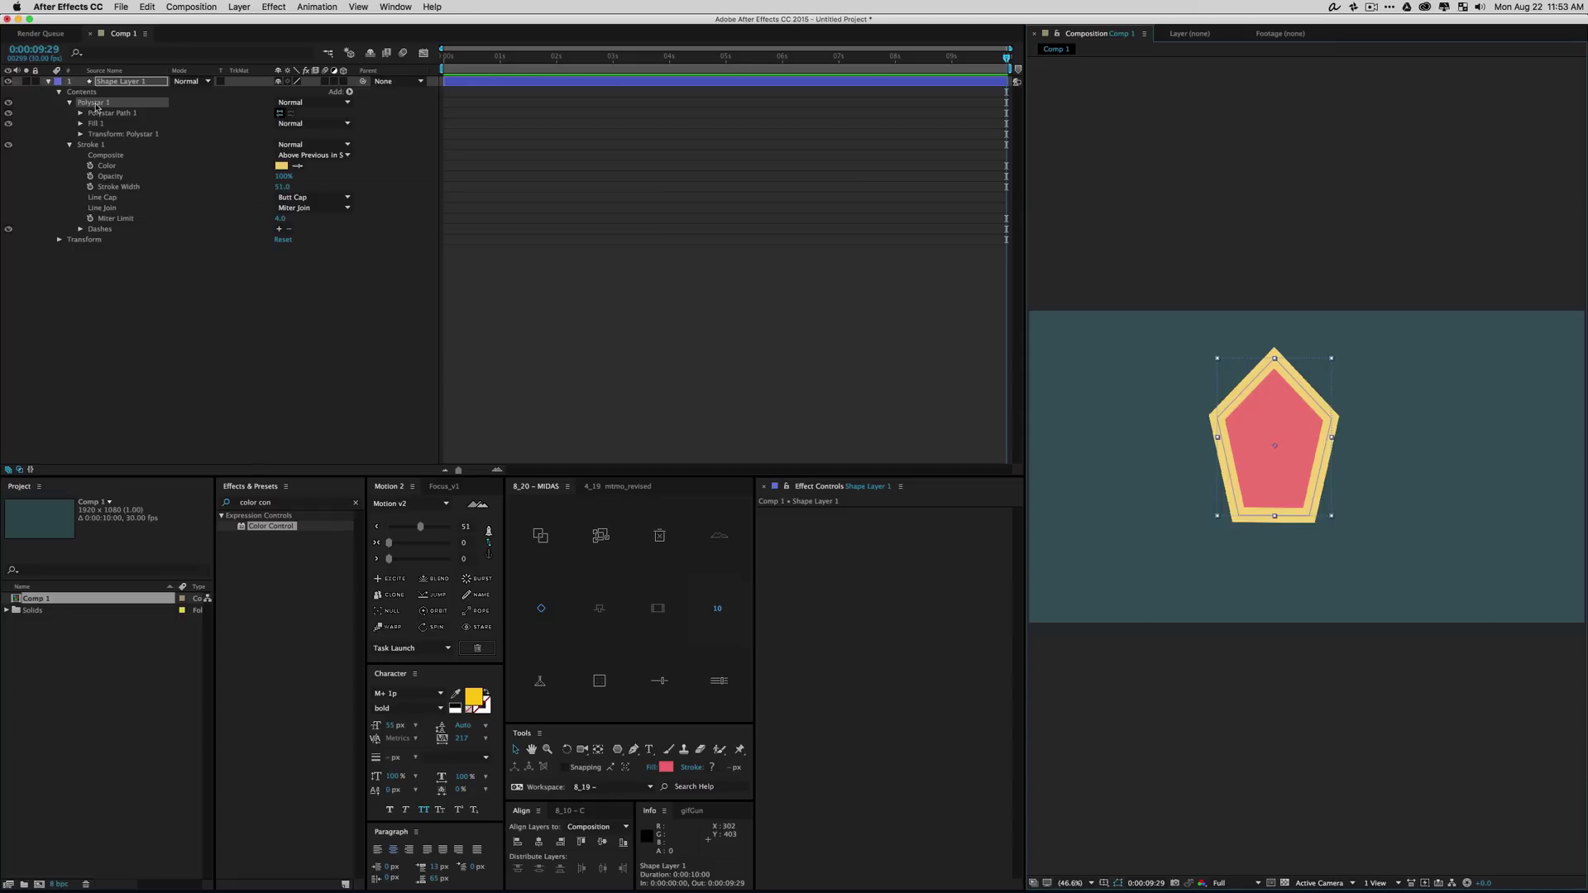
pyautogui.press('s')
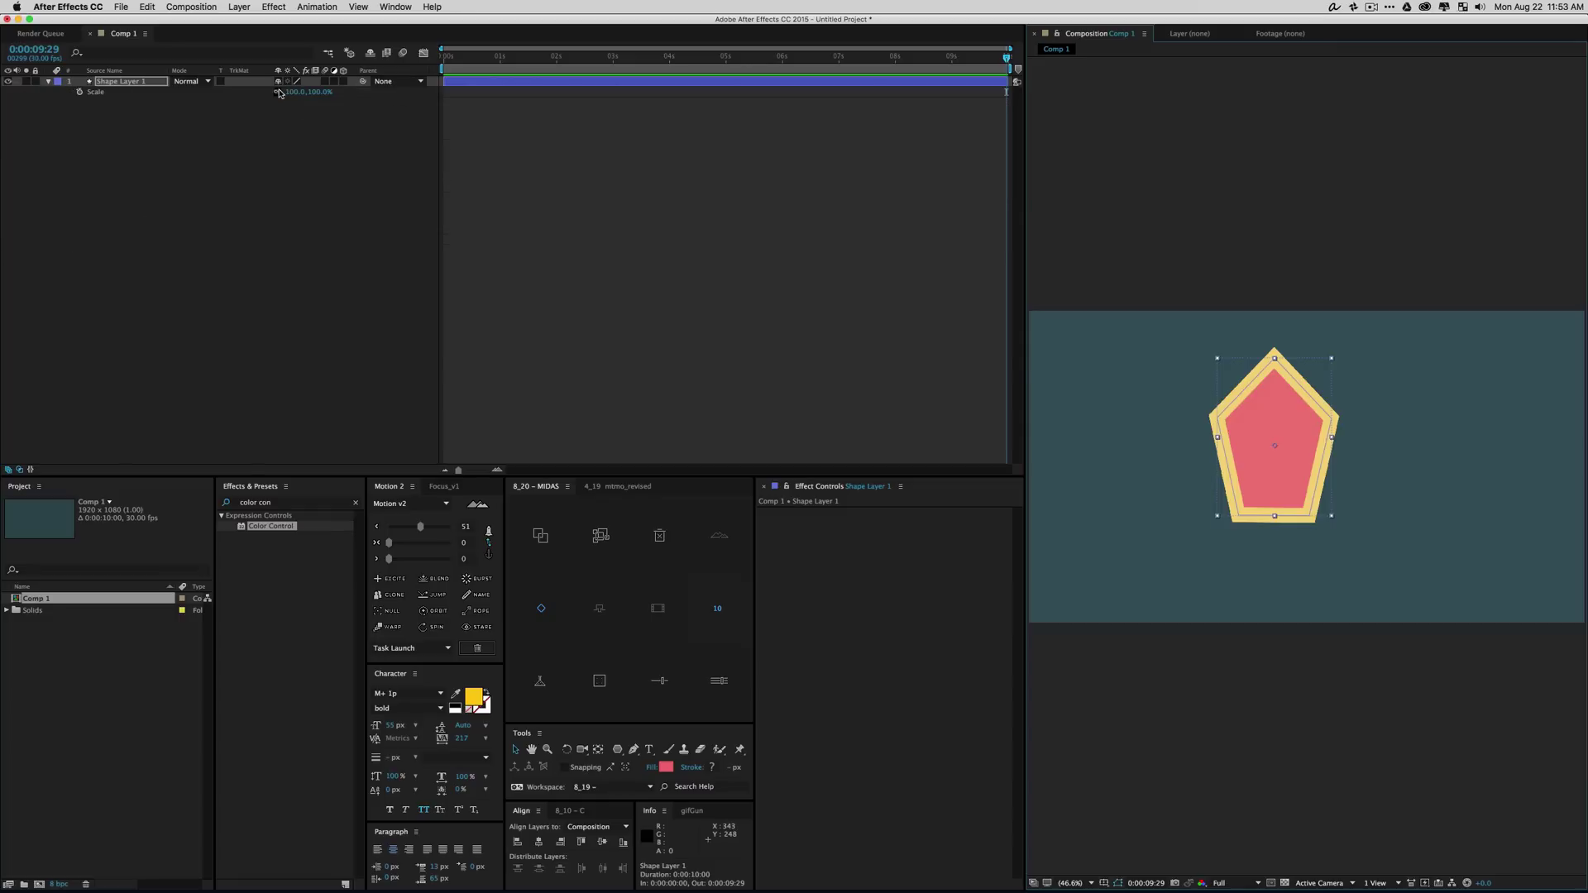
# Widen Shape Layer 1's horizontal scale to 183%, then reduce it to 173%
pyautogui.click(263, 120)
pyautogui.click(124, 82)
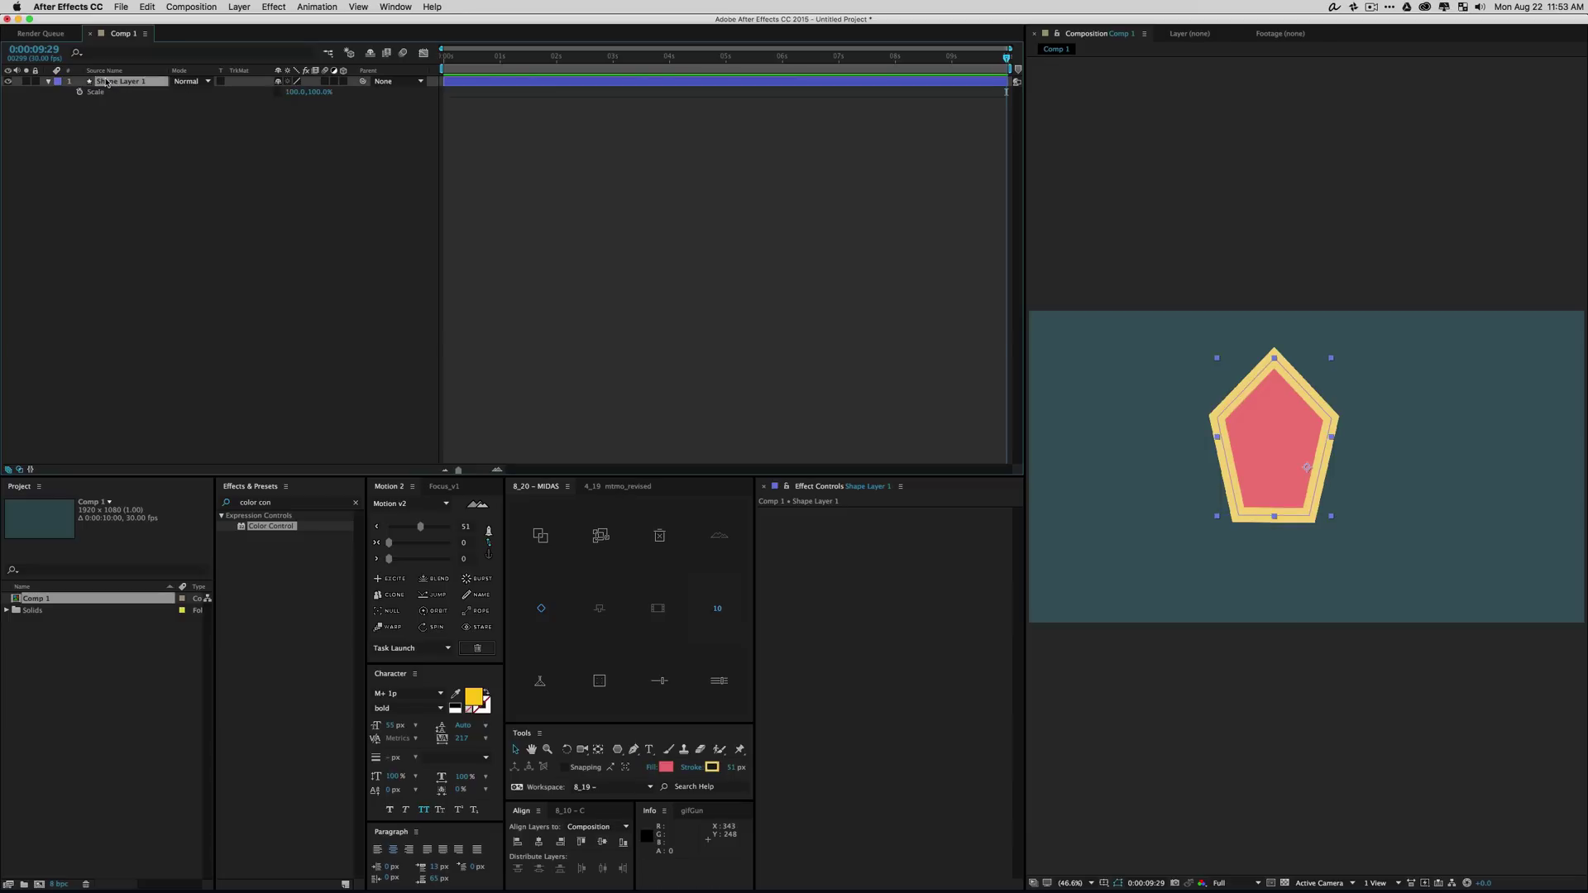
pyautogui.click(304, 100)
pyautogui.moveTo(290, 92); pyautogui.dragTo(389, 98)
pyautogui.click(1284, 475)
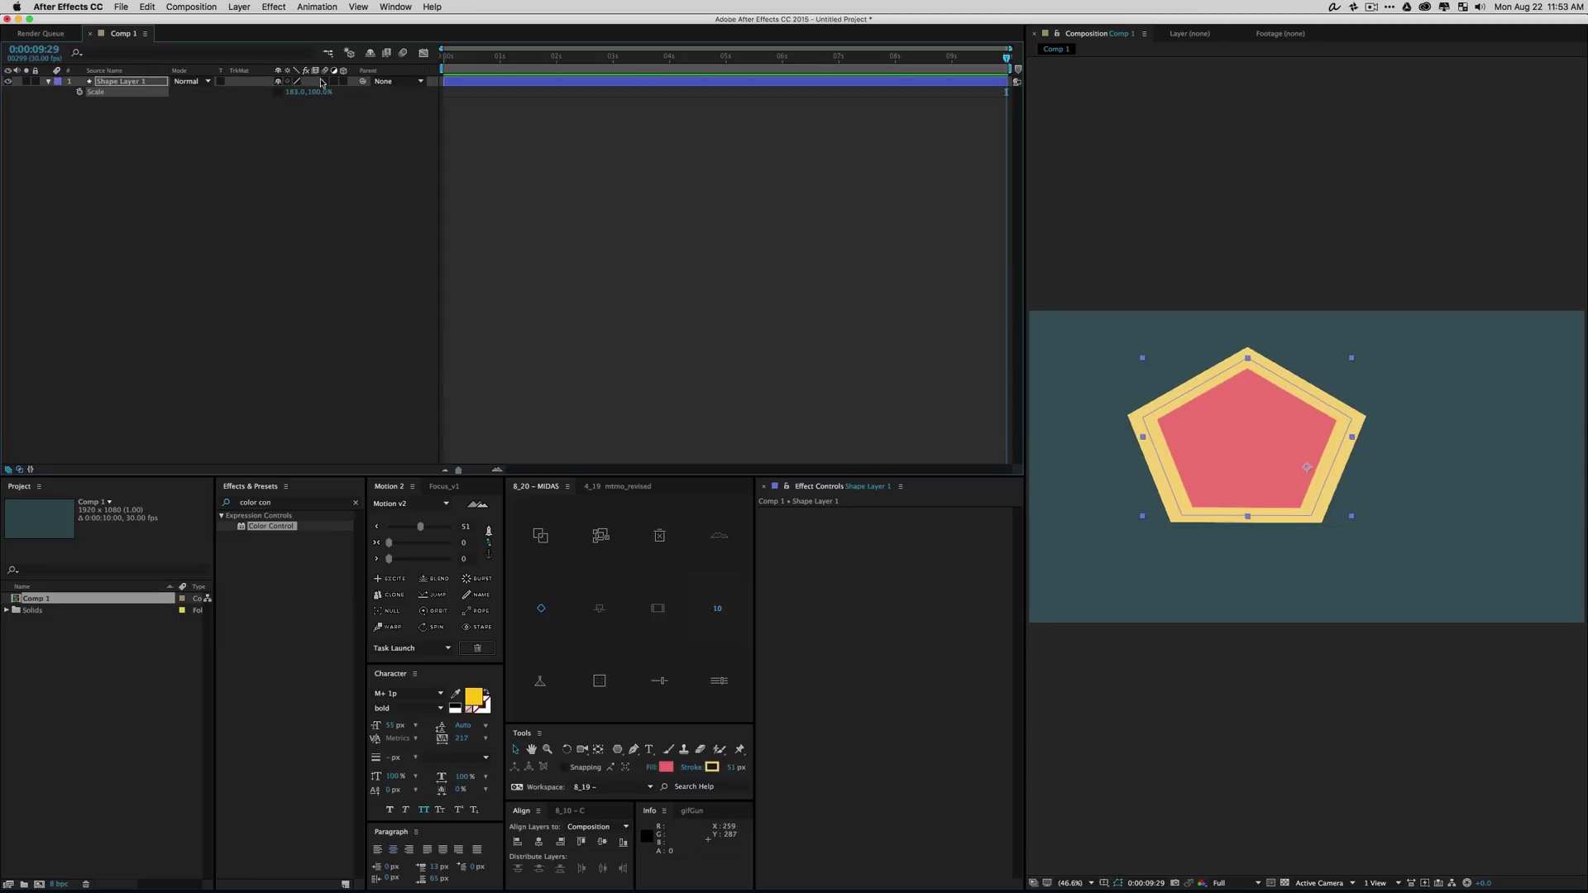
pyautogui.moveTo(292, 93)
pyautogui.mouseDown()
pyautogui.moveTo(252, 96)
pyautogui.moveTo(298, 108)
pyautogui.mouseUp()
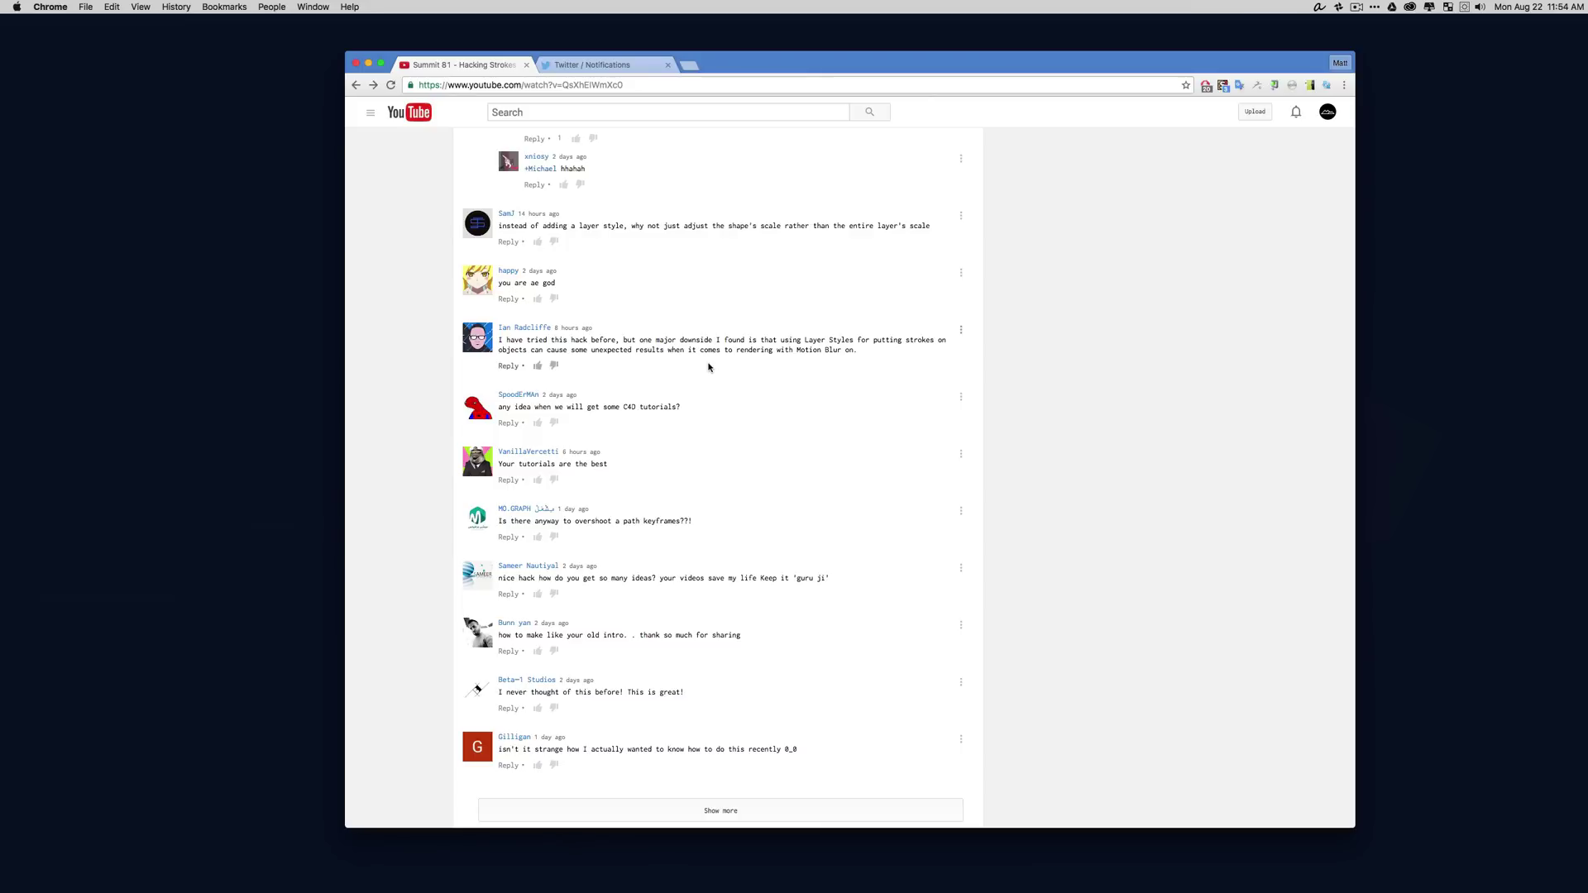
# Scroll through more YouTube comments, then go to the Twitter Notifications tab
pyautogui.scroll(1, 687, 428)
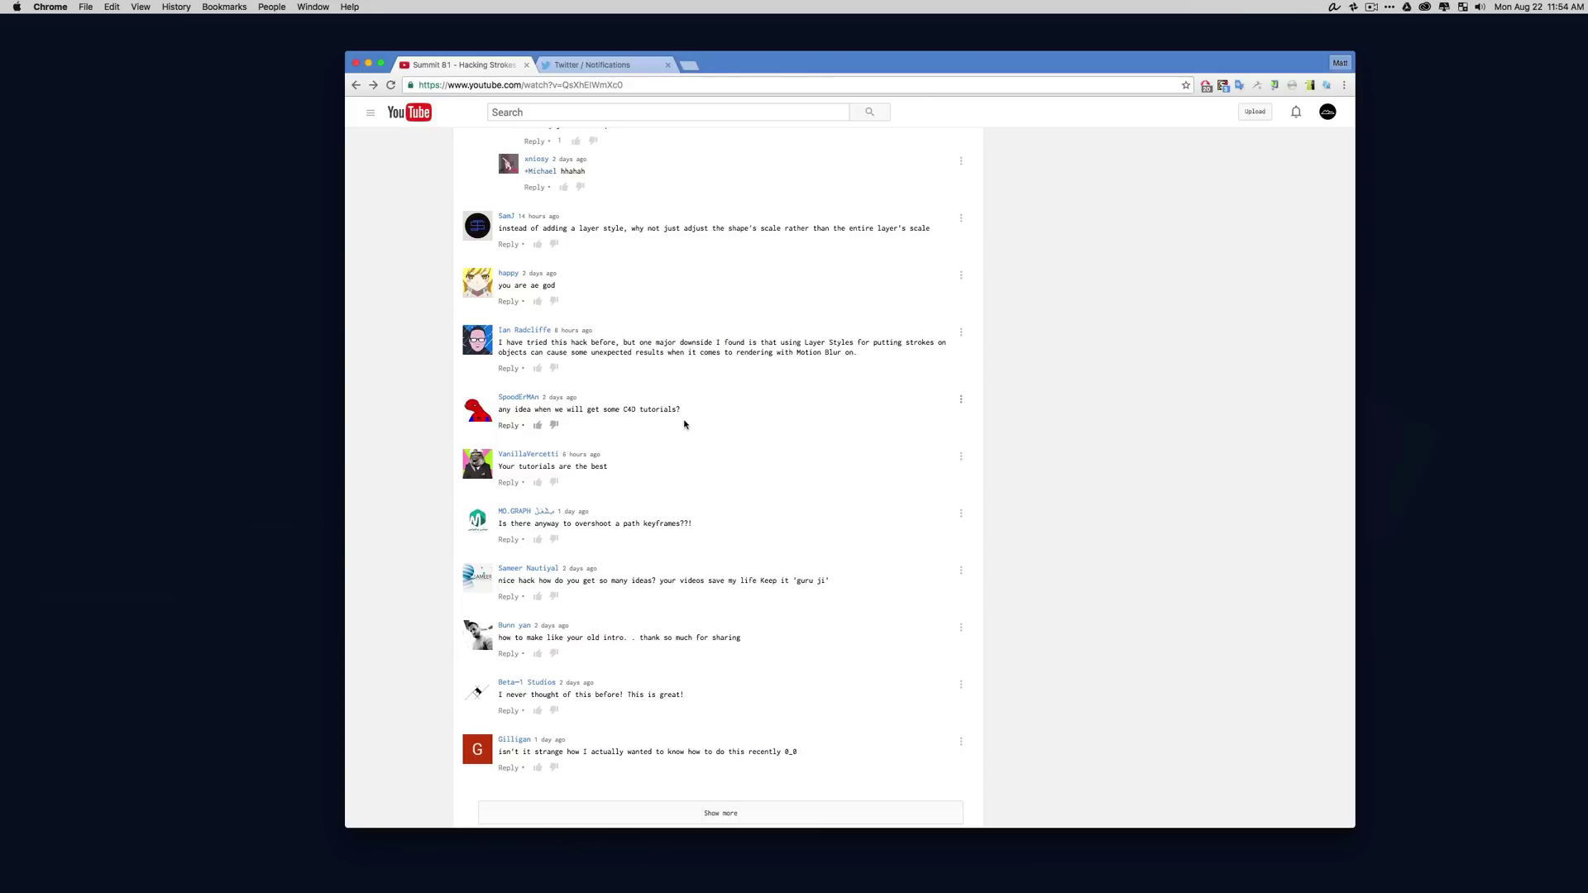
pyautogui.click(610, 65)
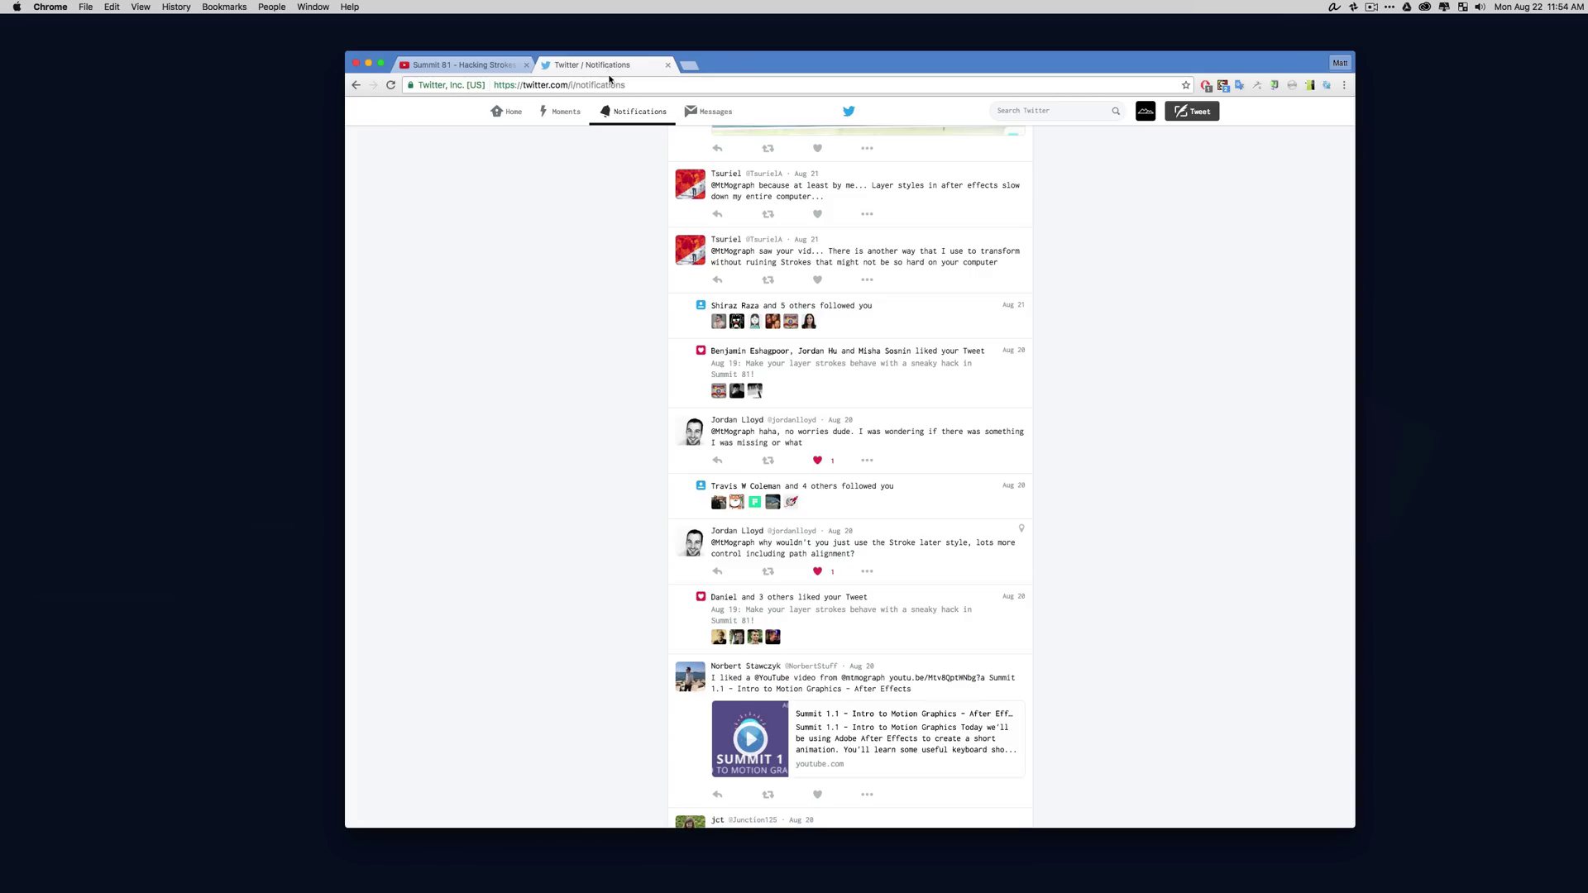
# Find the reply screenshot with a stroke outside the shape group, then return to After Effects
pyautogui.scroll(2, 838, 450)
pyautogui.scroll(6, 837, 463)
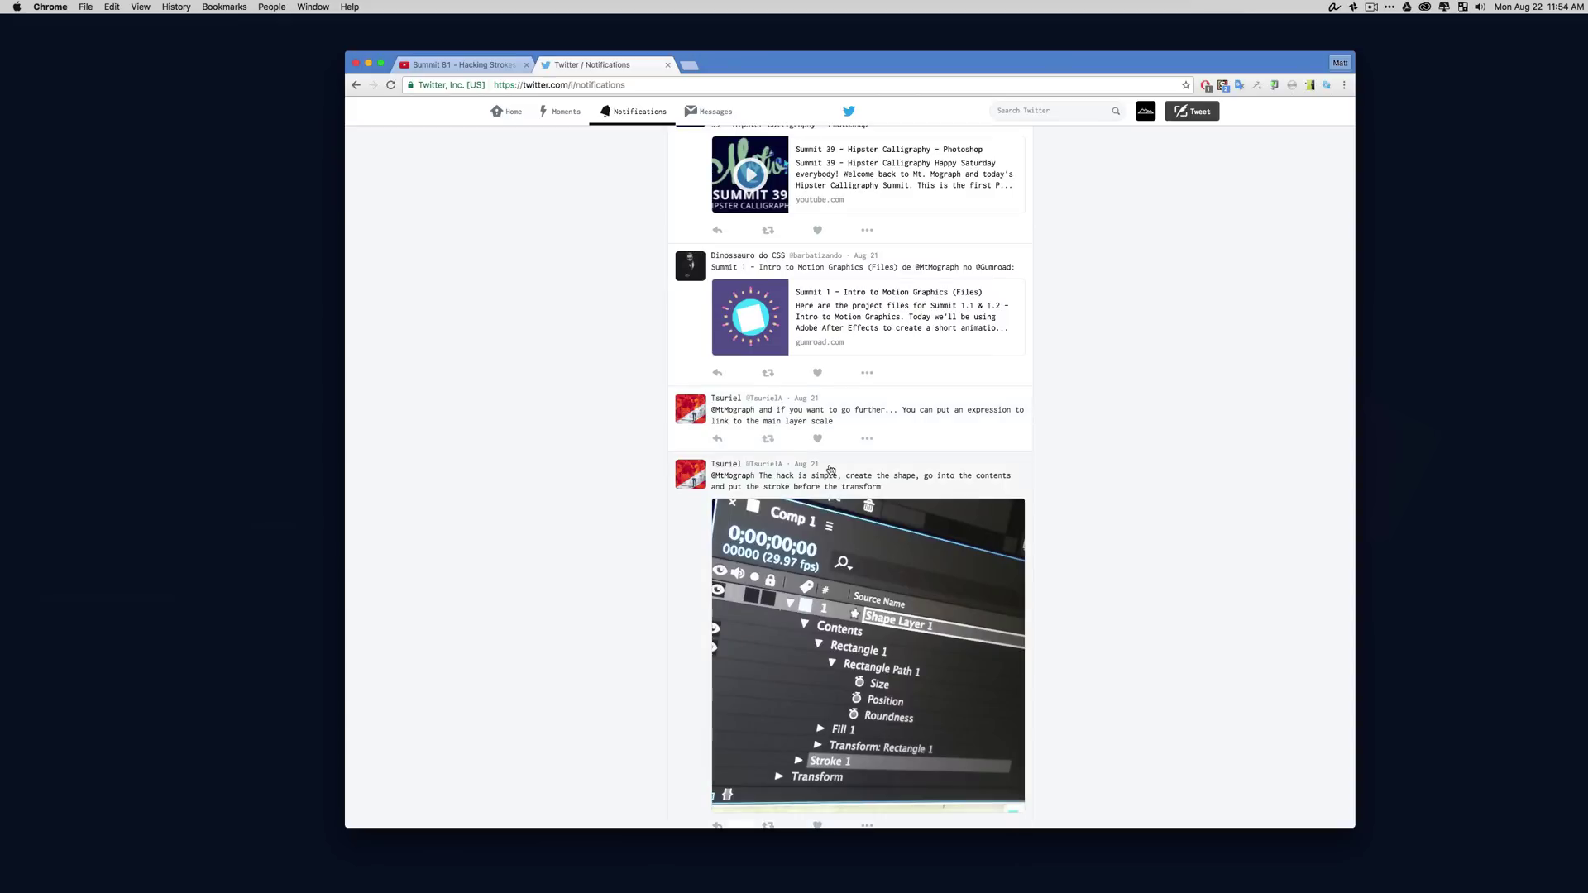
pyautogui.scroll(-6, 837, 471)
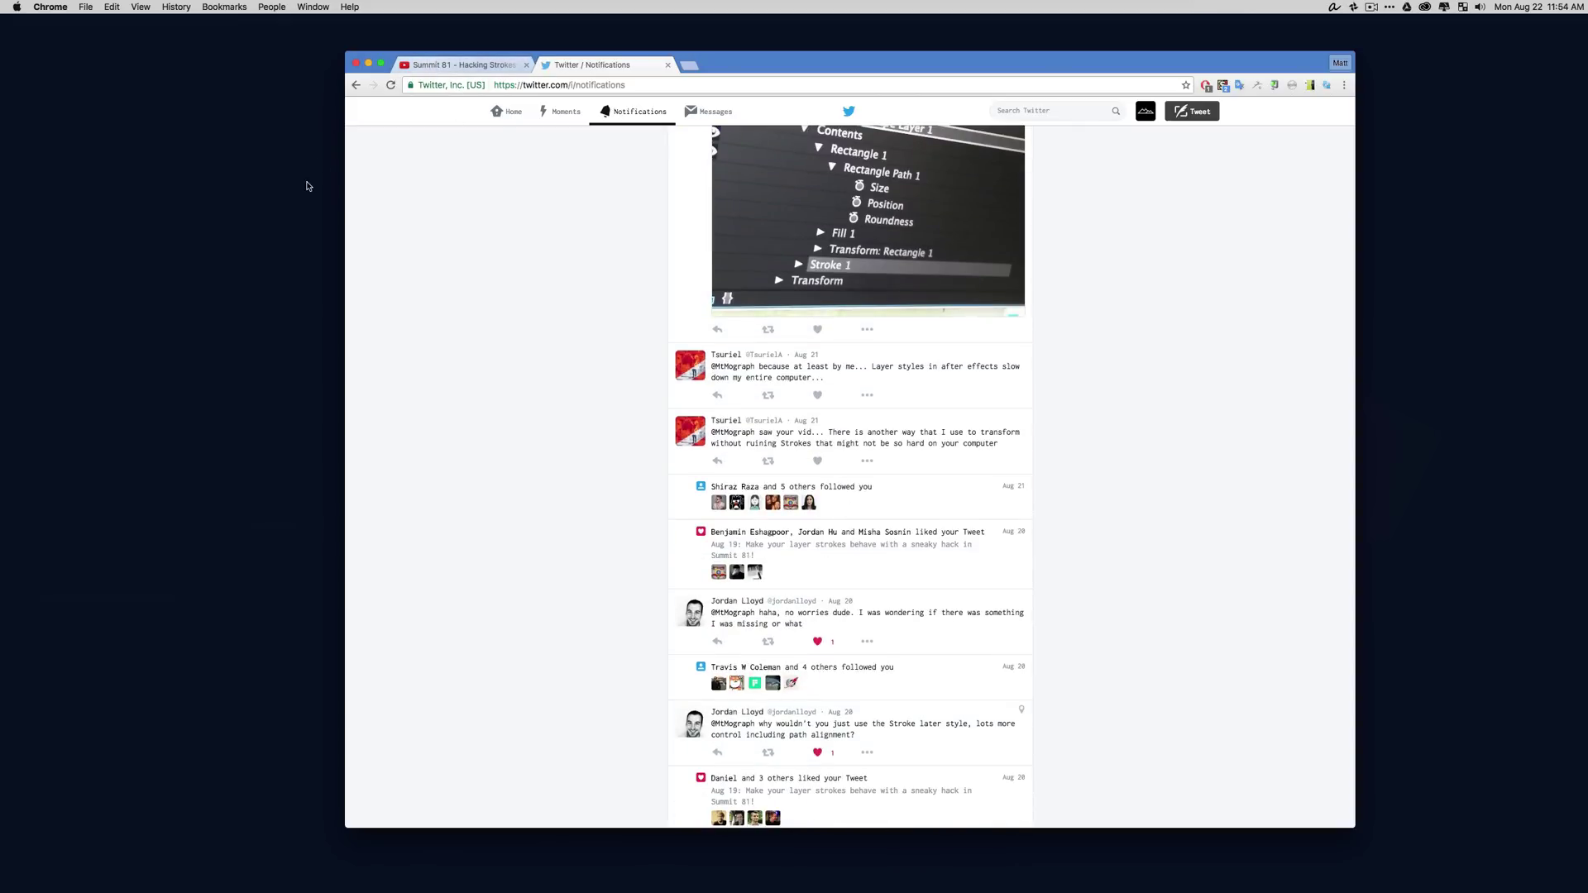
pyautogui.press('super+Tab')
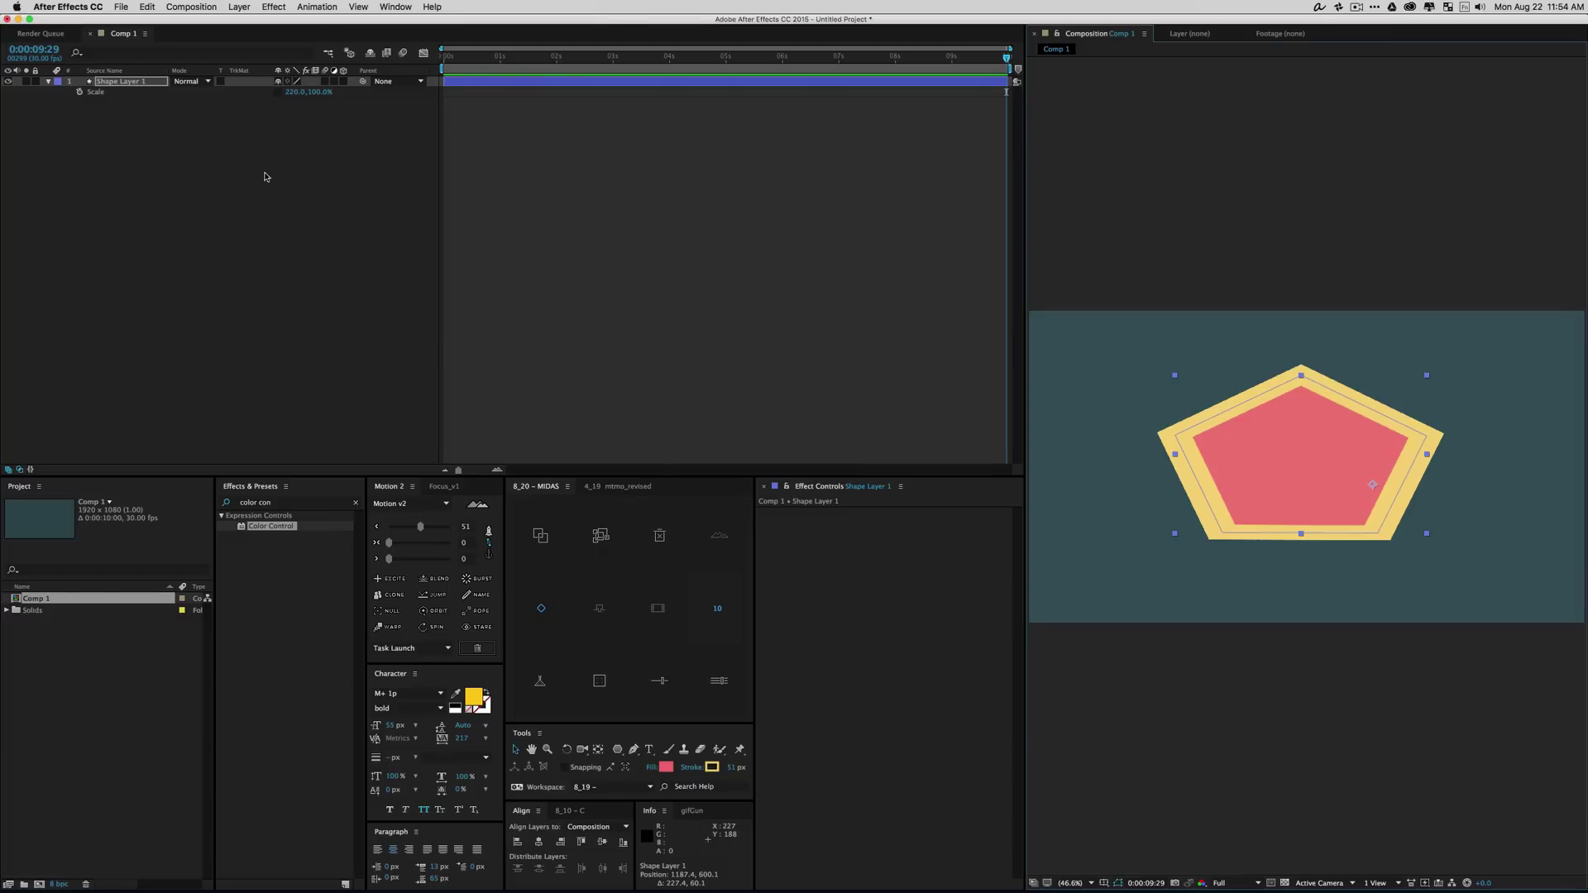
# Narrow the pentagon layer to 142.8% horizontal scale
pyautogui.click(142, 162)
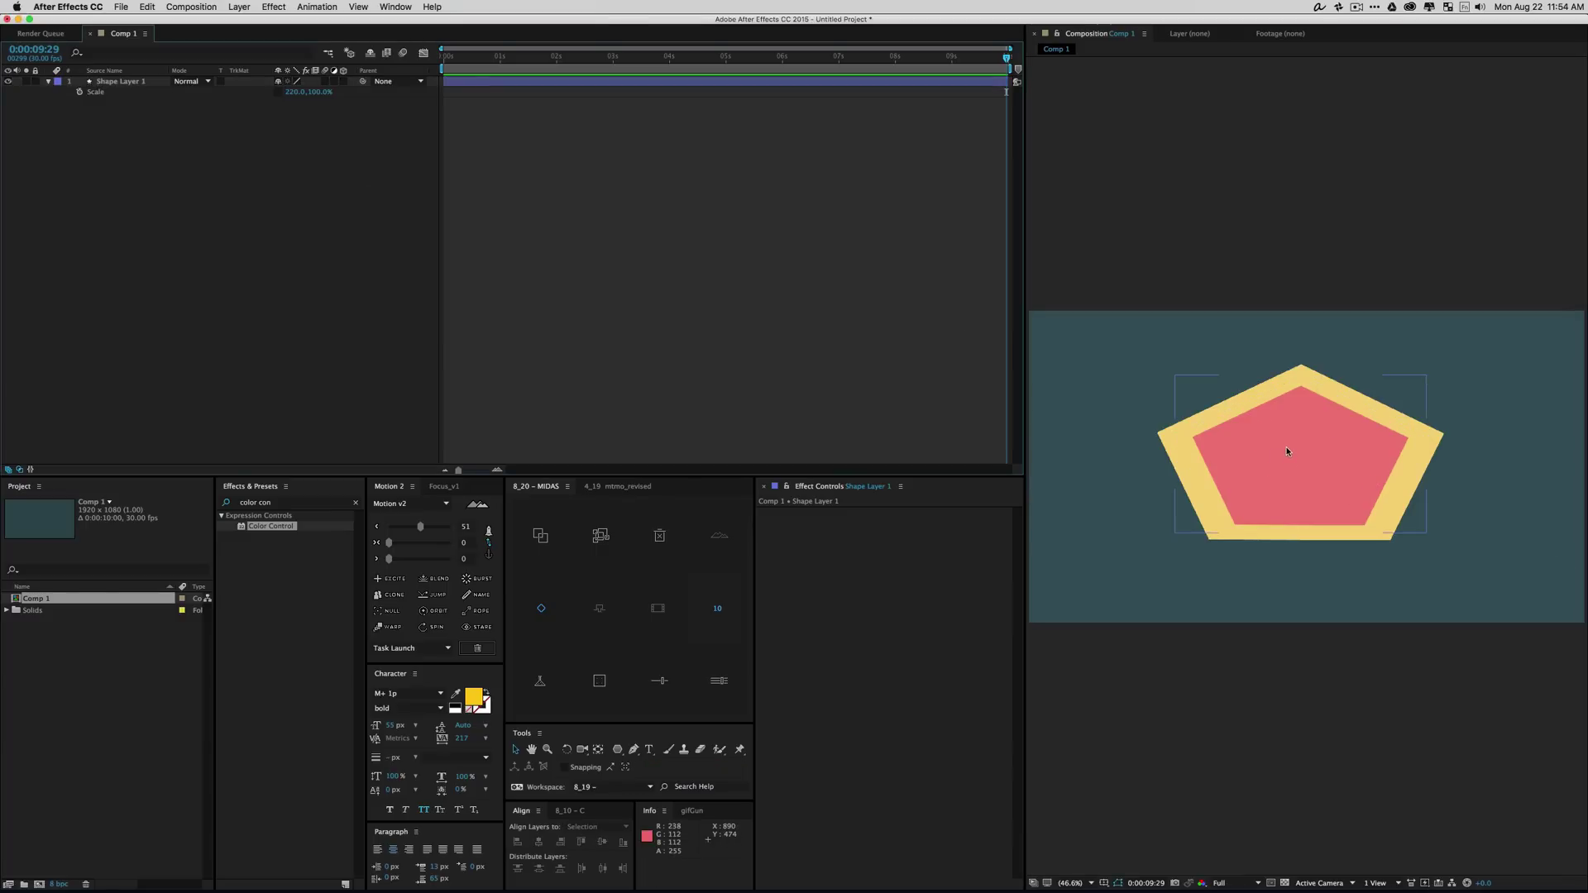
pyautogui.click(1286, 448)
pyautogui.moveTo(1175, 454); pyautogui.dragTo(1239, 469)
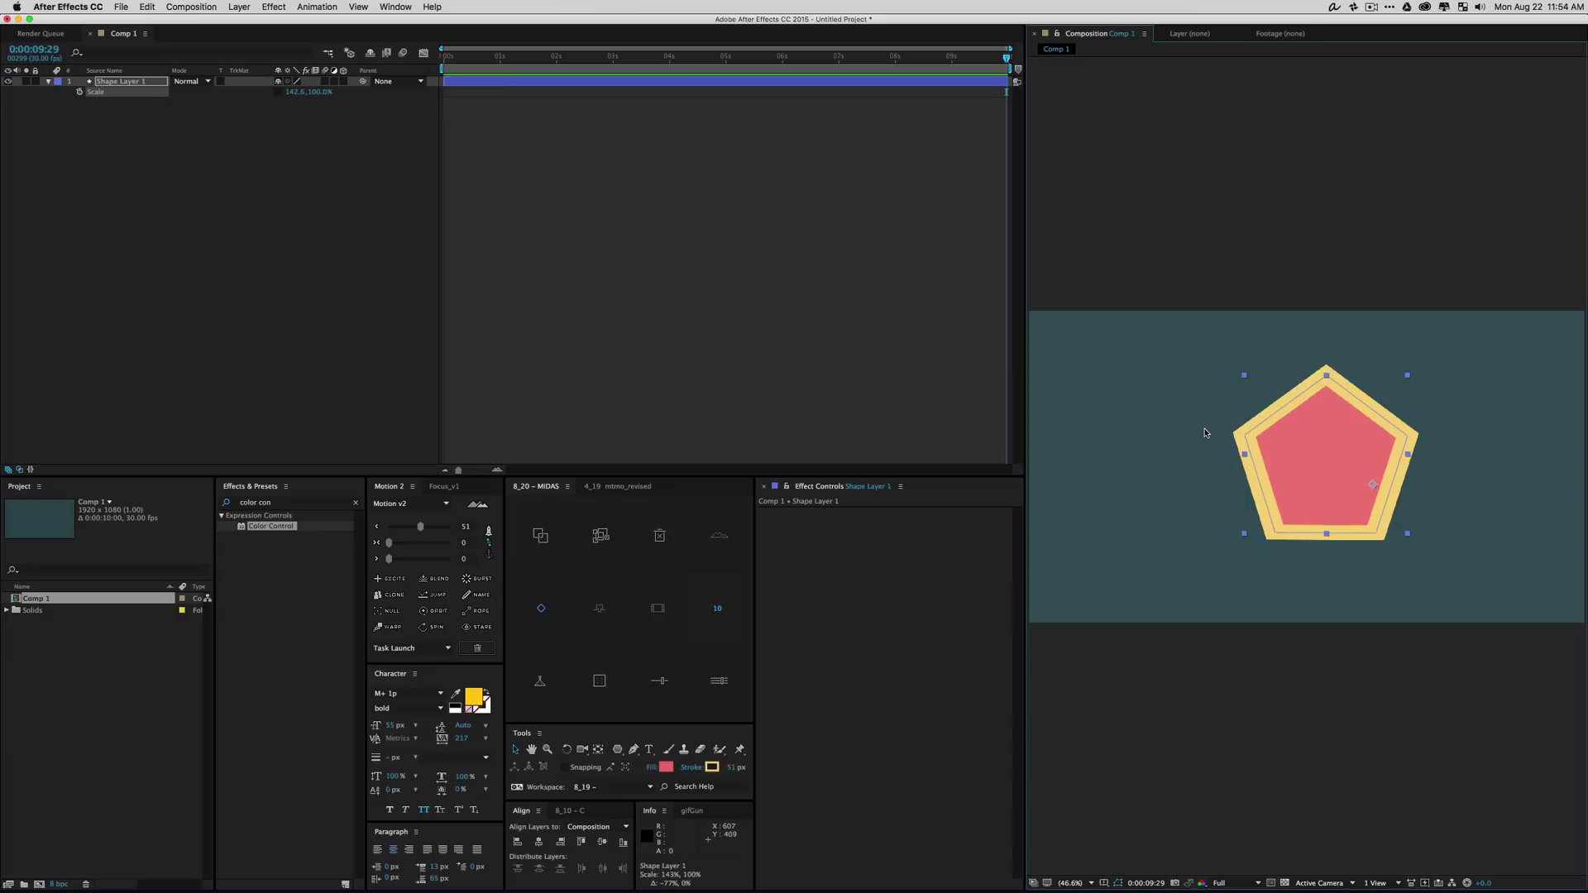
# Begin a new curved path with the Pen tool on an empty canvas area
pyautogui.click(585, 319)
pyautogui.press('g')
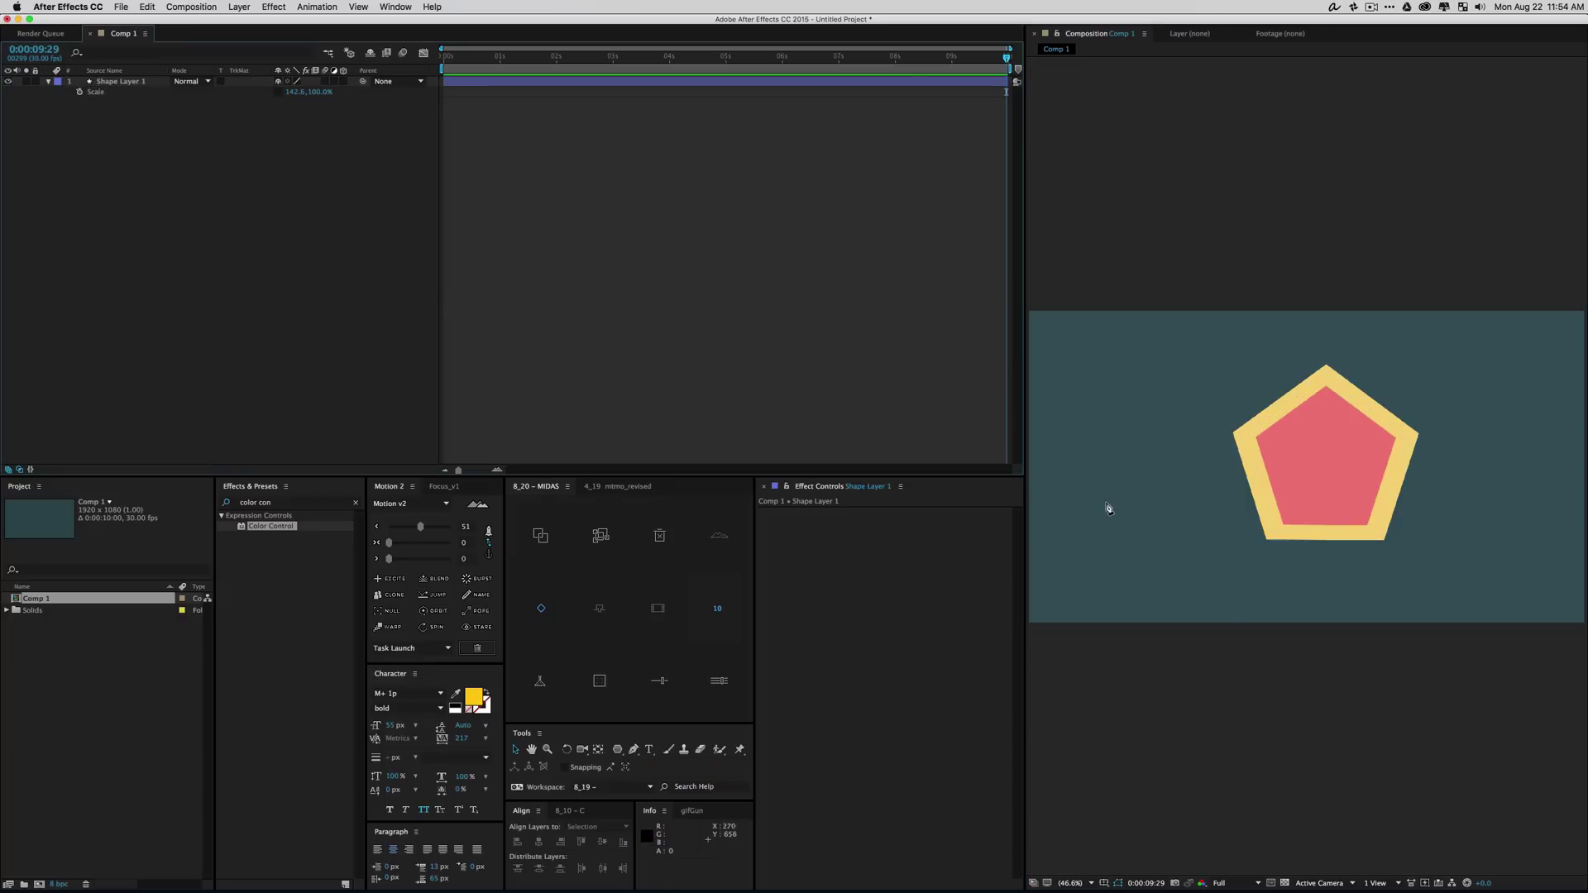
pyautogui.click(1106, 503)
pyautogui.moveTo(1103, 403); pyautogui.dragTo(1119, 383)
# Complete the new blob outline on the left and remove its yellow shape stroke
pyautogui.click(1170, 363)
pyautogui.click(1198, 429)
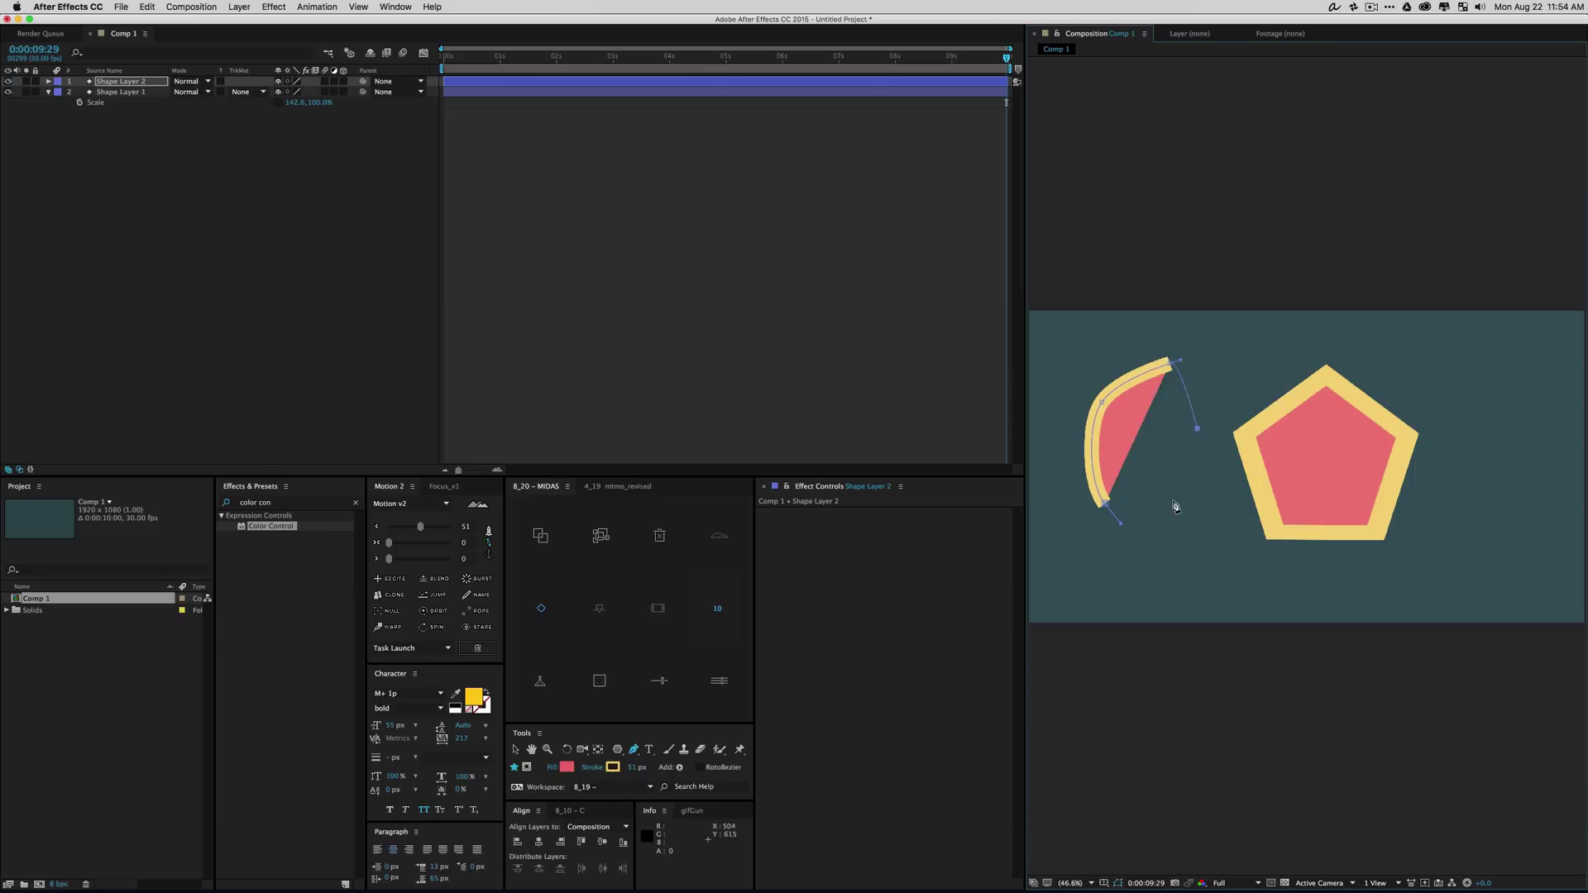
pyautogui.click(1173, 498)
pyautogui.click(1106, 503)
pyautogui.keyDown('alt'); pyautogui.click(613, 768); pyautogui.keyUp('alt')
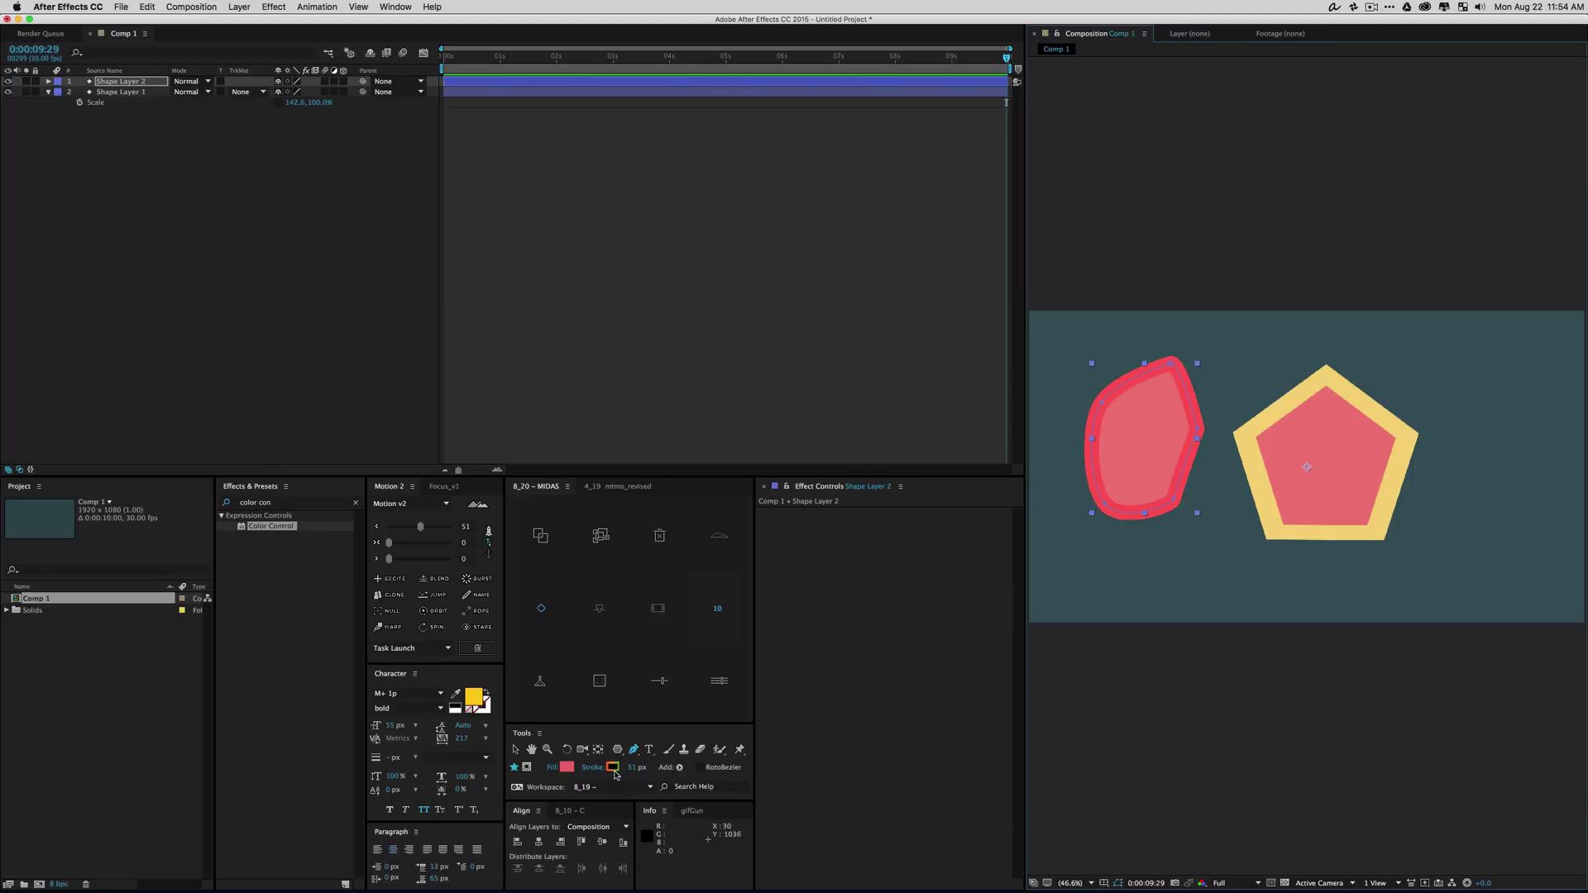
# Add a Stroke layer style to Shape Layer 2 and thicken it to about 25
pyautogui.rightClick(134, 83)
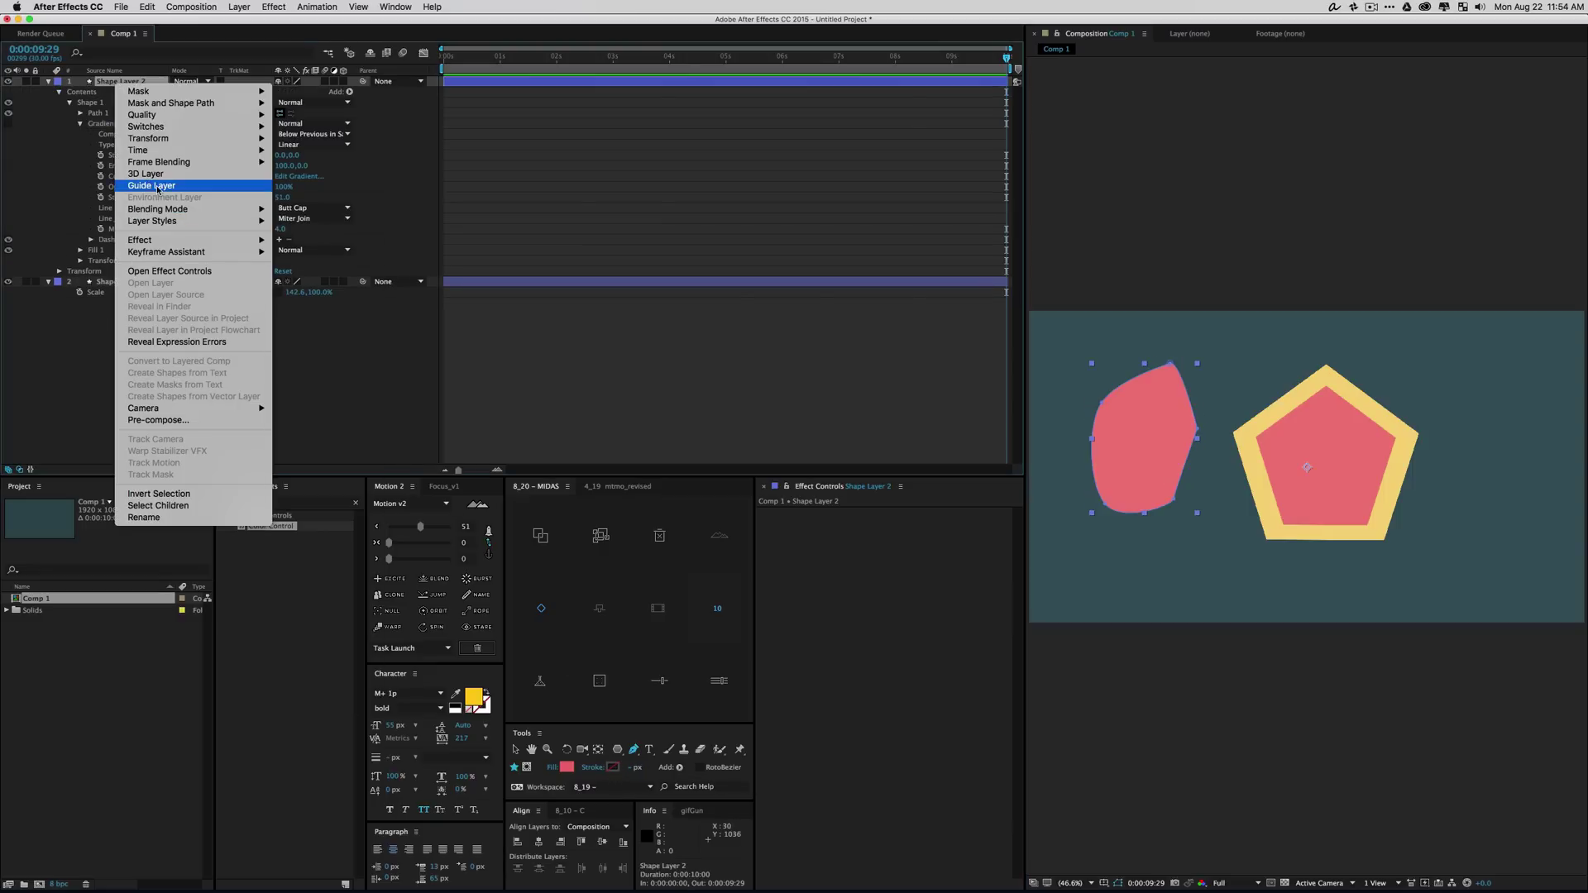
pyautogui.moveTo(175, 223)
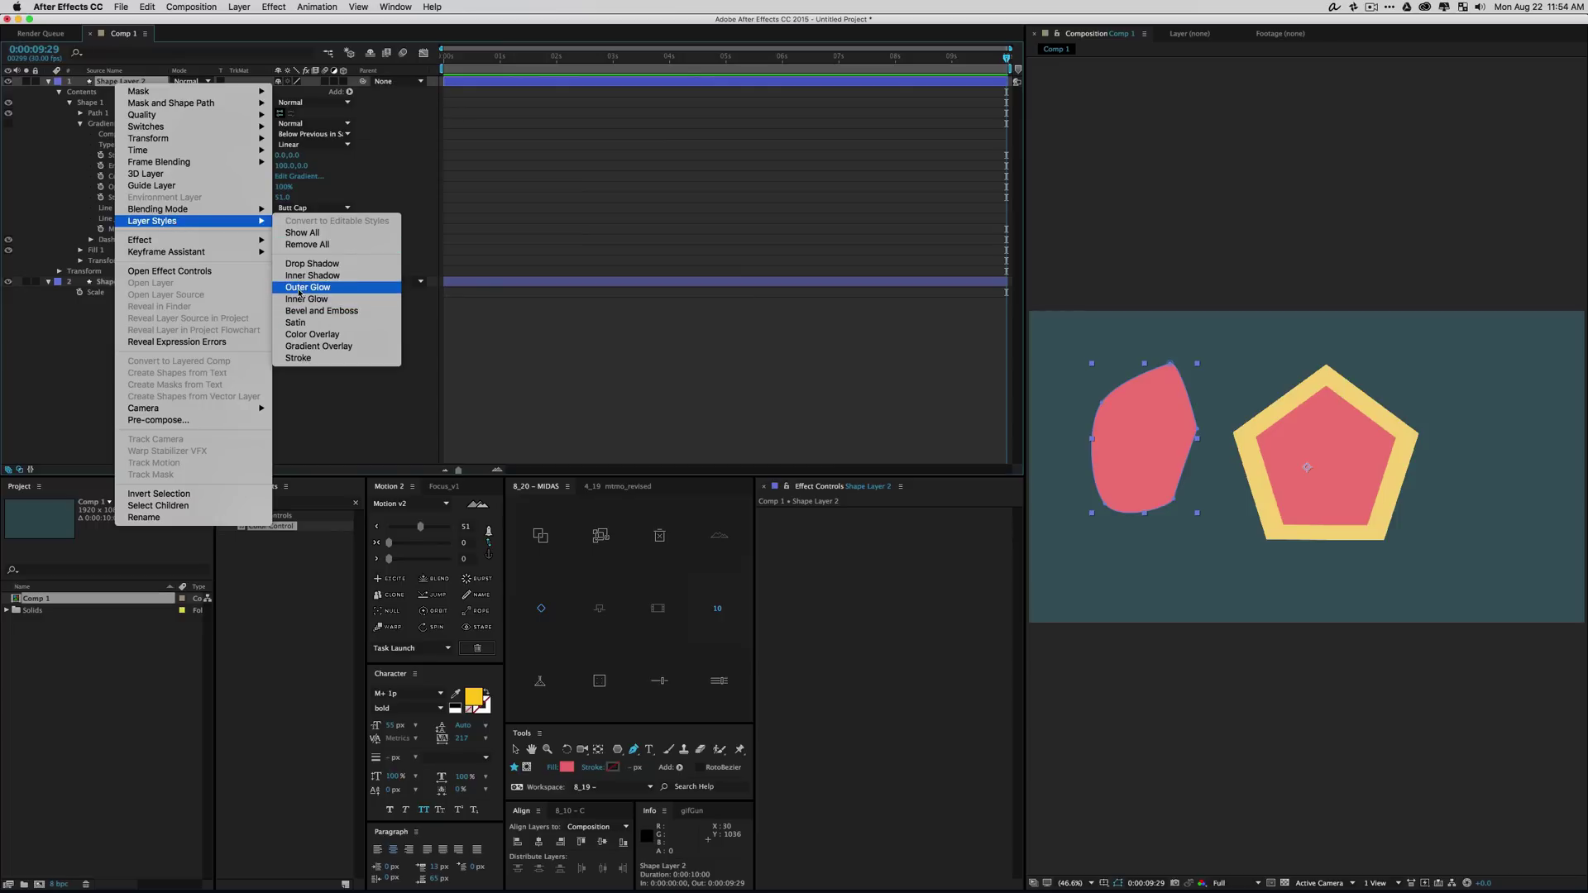
pyautogui.click(299, 358)
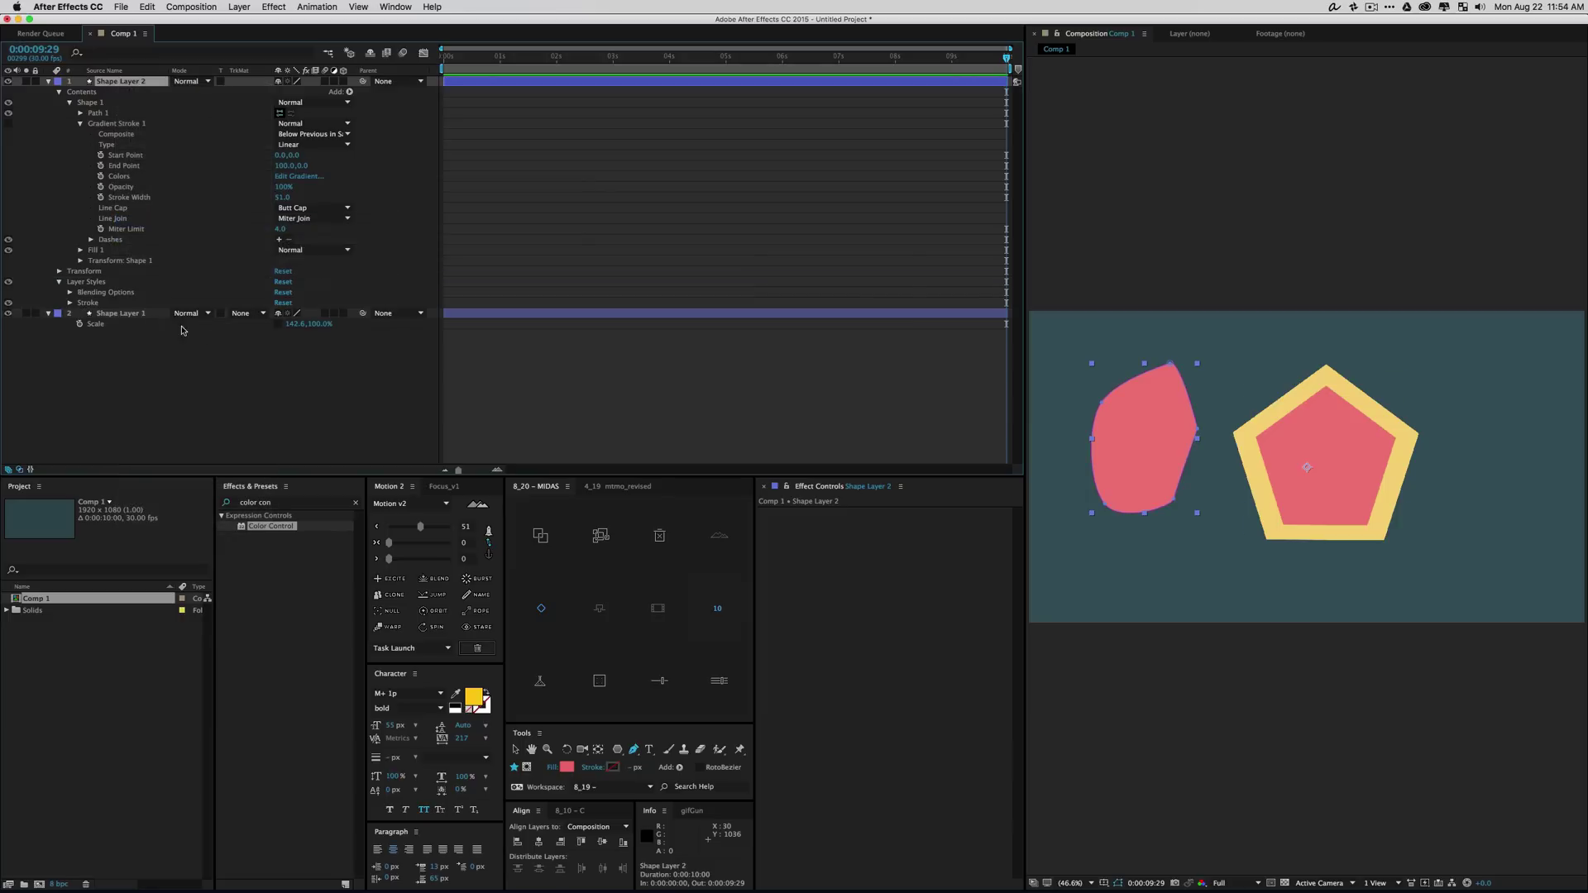
pyautogui.click(70, 303)
pyautogui.moveTo(288, 338); pyautogui.dragTo(419, 335)
# Color the blob's Stroke layer style with the pentagon's sampled yellow and set Size to 46.2
pyautogui.click(281, 324)
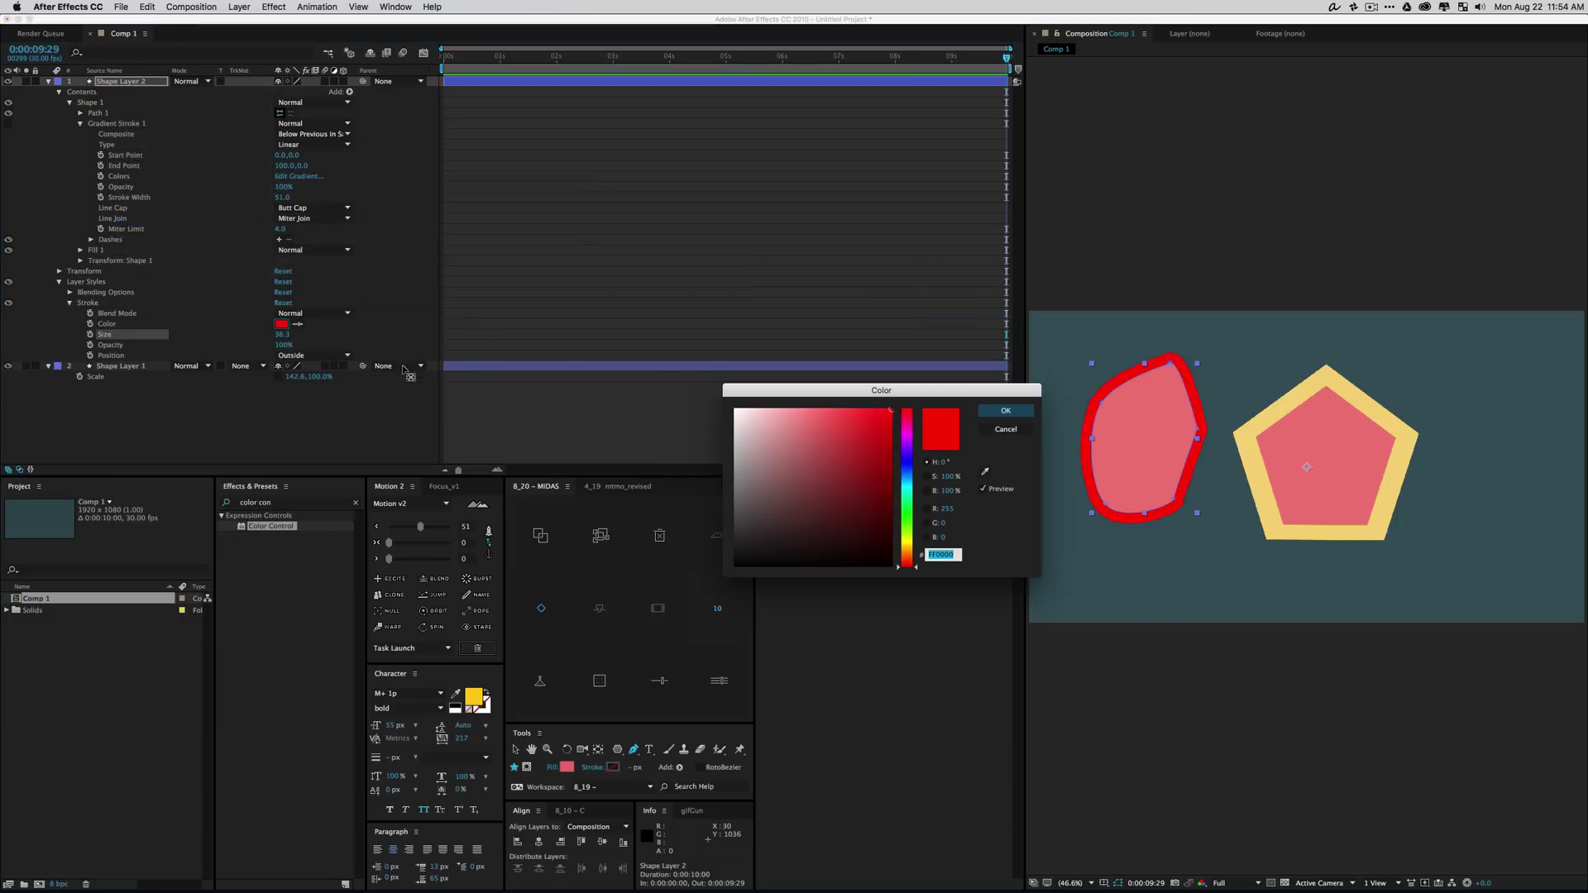
pyautogui.click(984, 471)
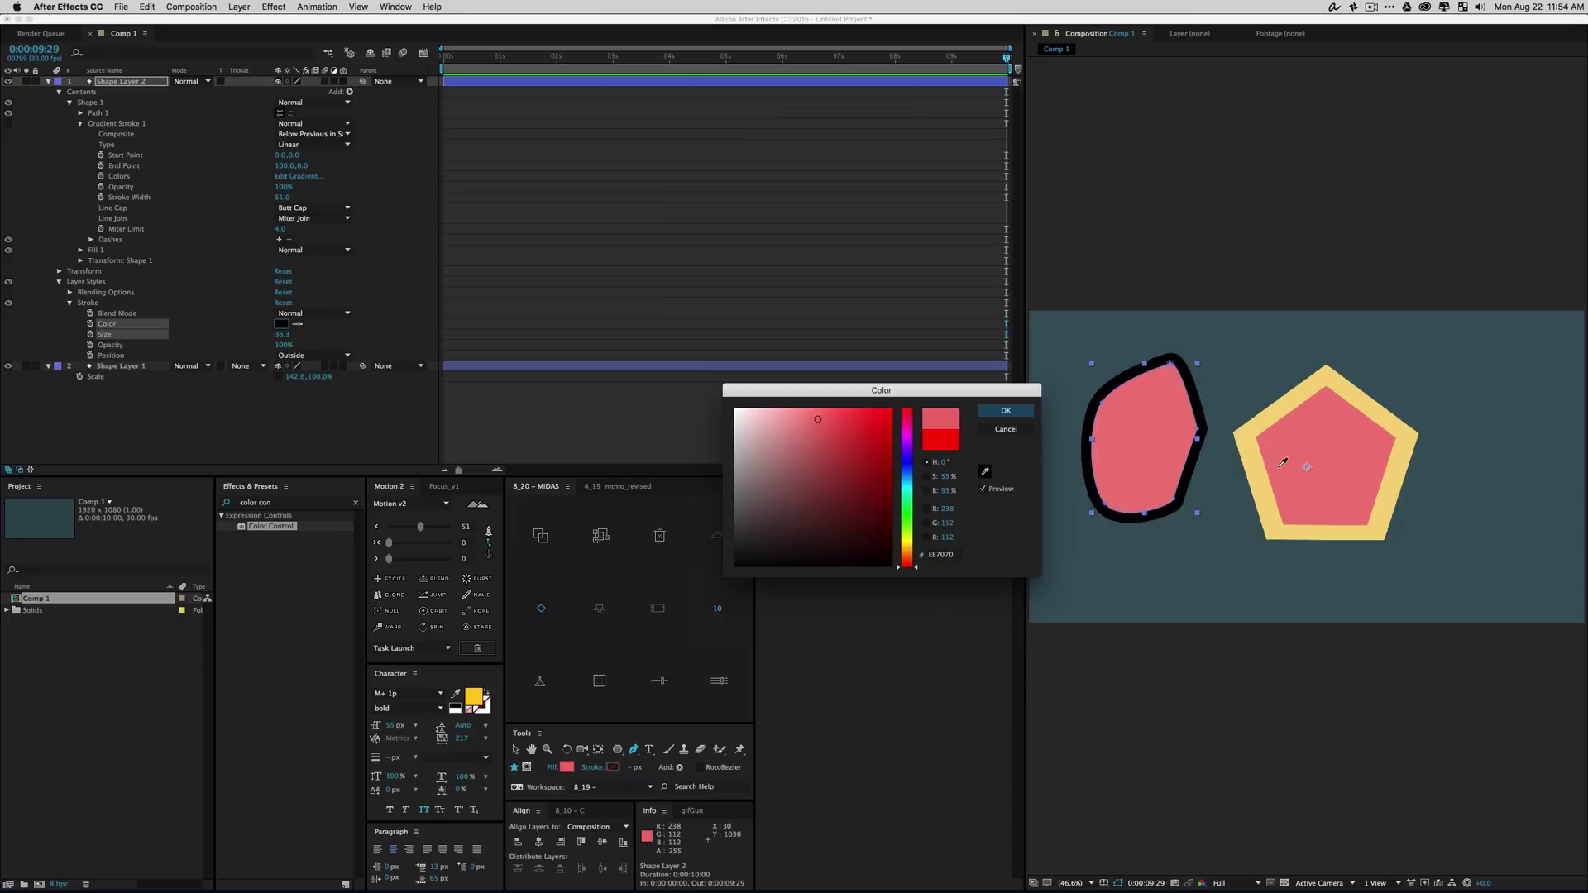
pyautogui.click(1284, 405)
pyautogui.click(1006, 411)
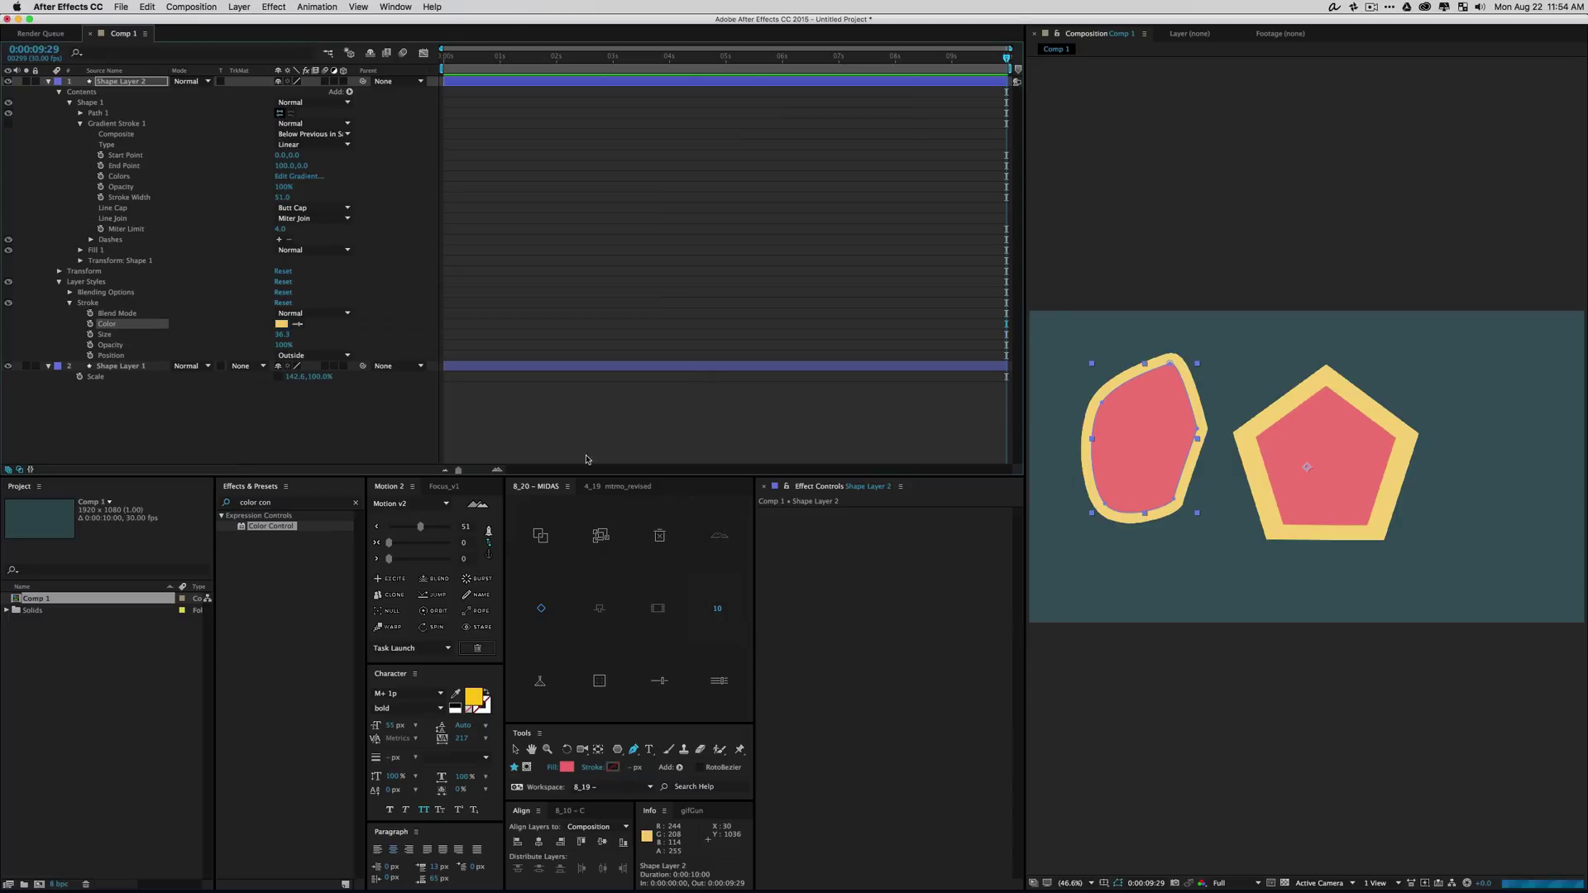
pyautogui.moveTo(283, 335); pyautogui.dragTo(298, 334)
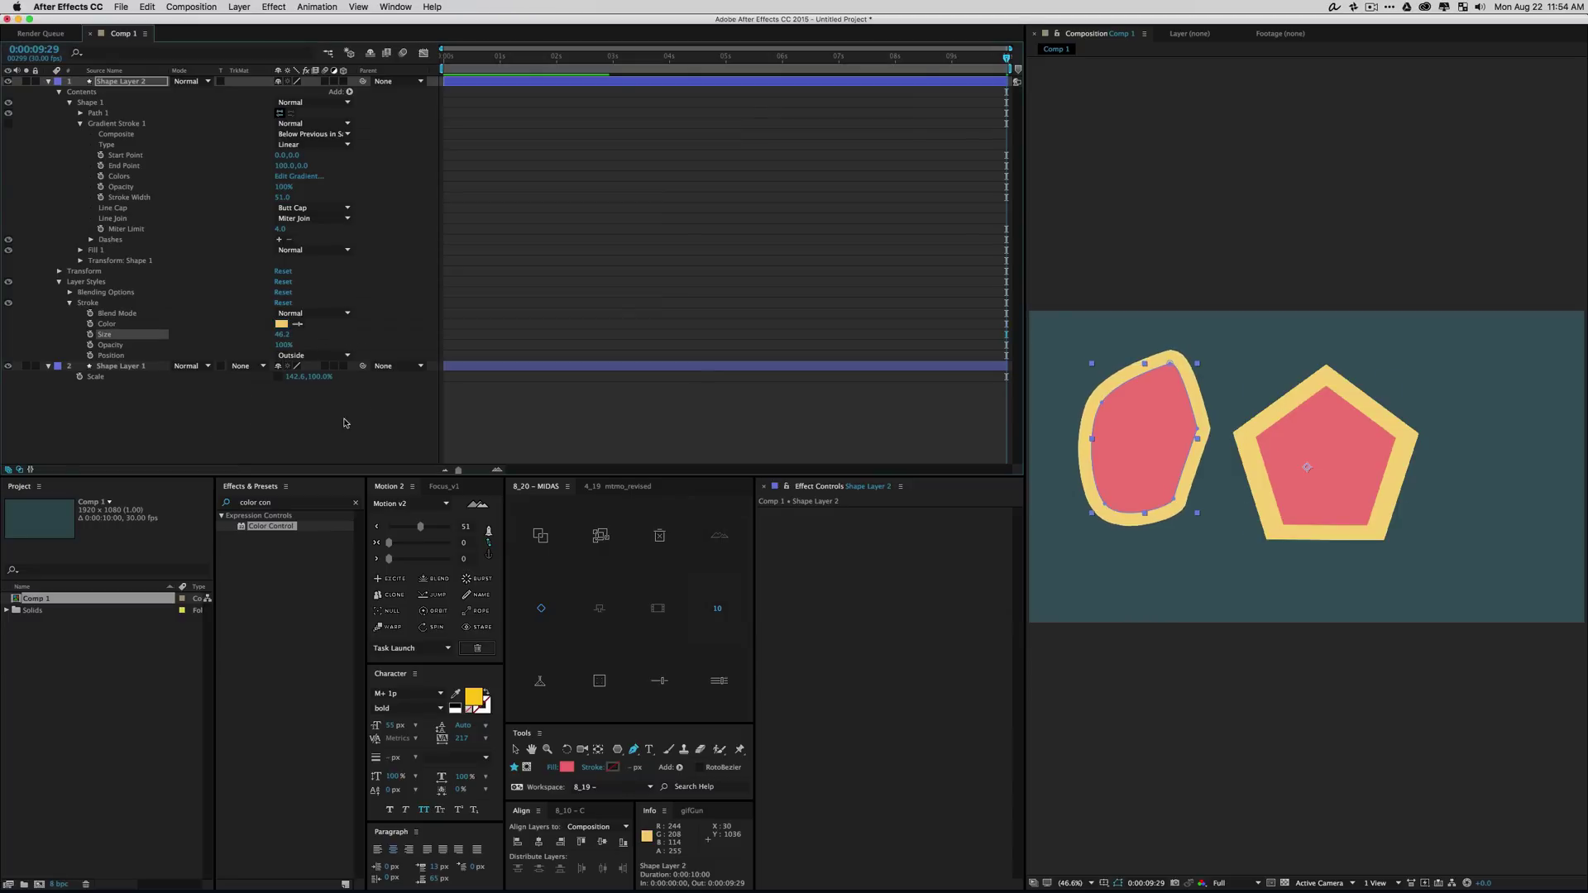
pyautogui.click(112, 80)
# Squeeze the left shape to 70% width and the pentagon to about 92% horizontal scale
pyautogui.press('v')
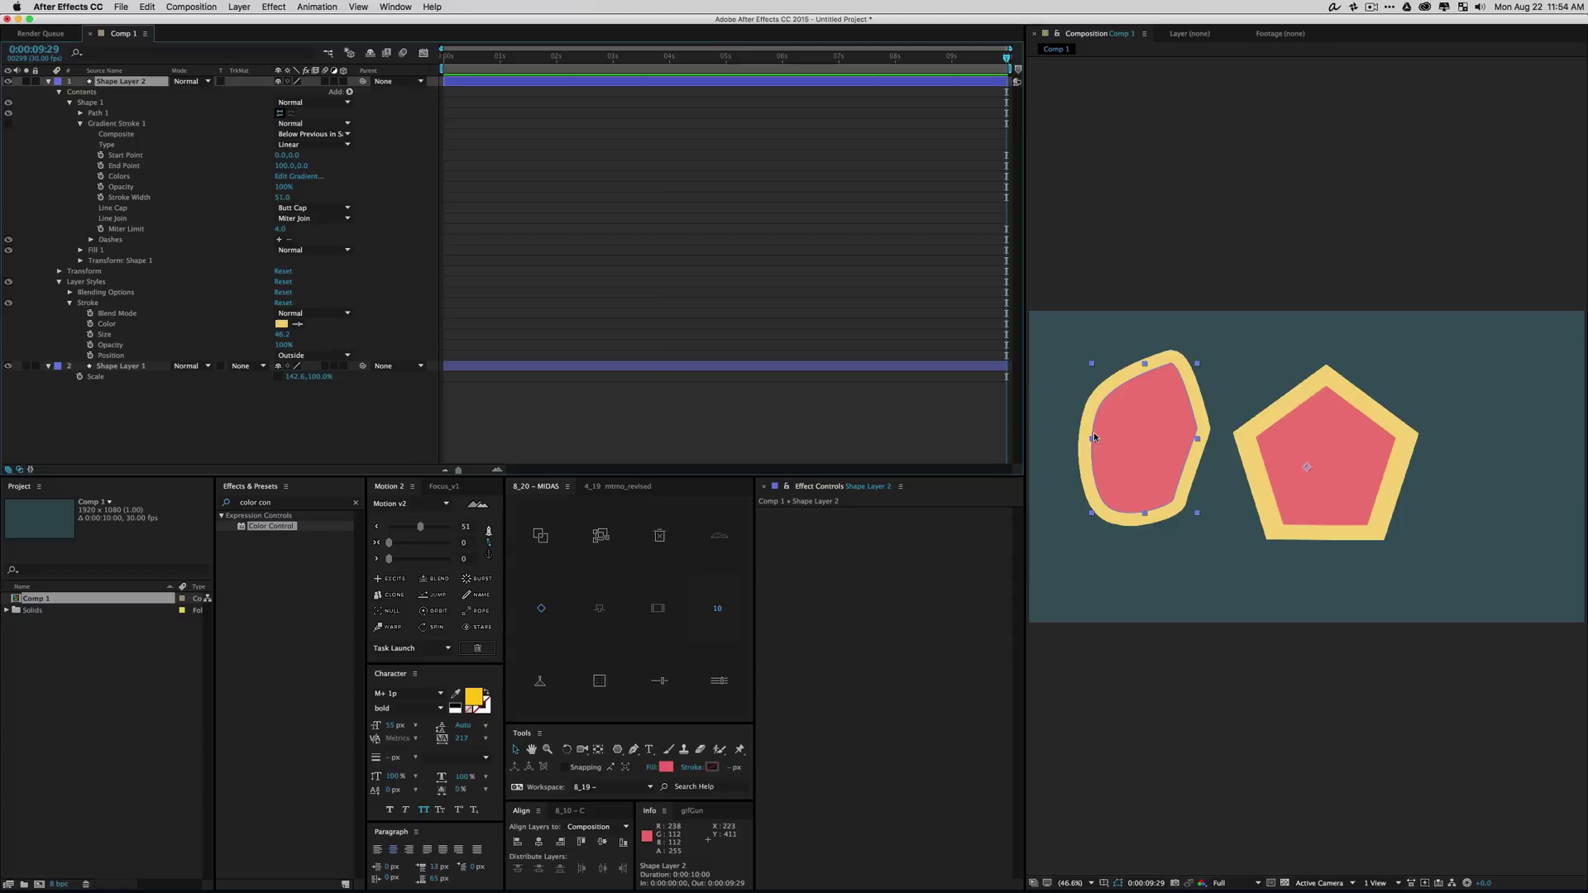
pyautogui.moveTo(1092, 438)
pyautogui.mouseDown()
pyautogui.moveTo(1228, 442)
pyautogui.moveTo(1080, 439)
pyautogui.mouseUp()
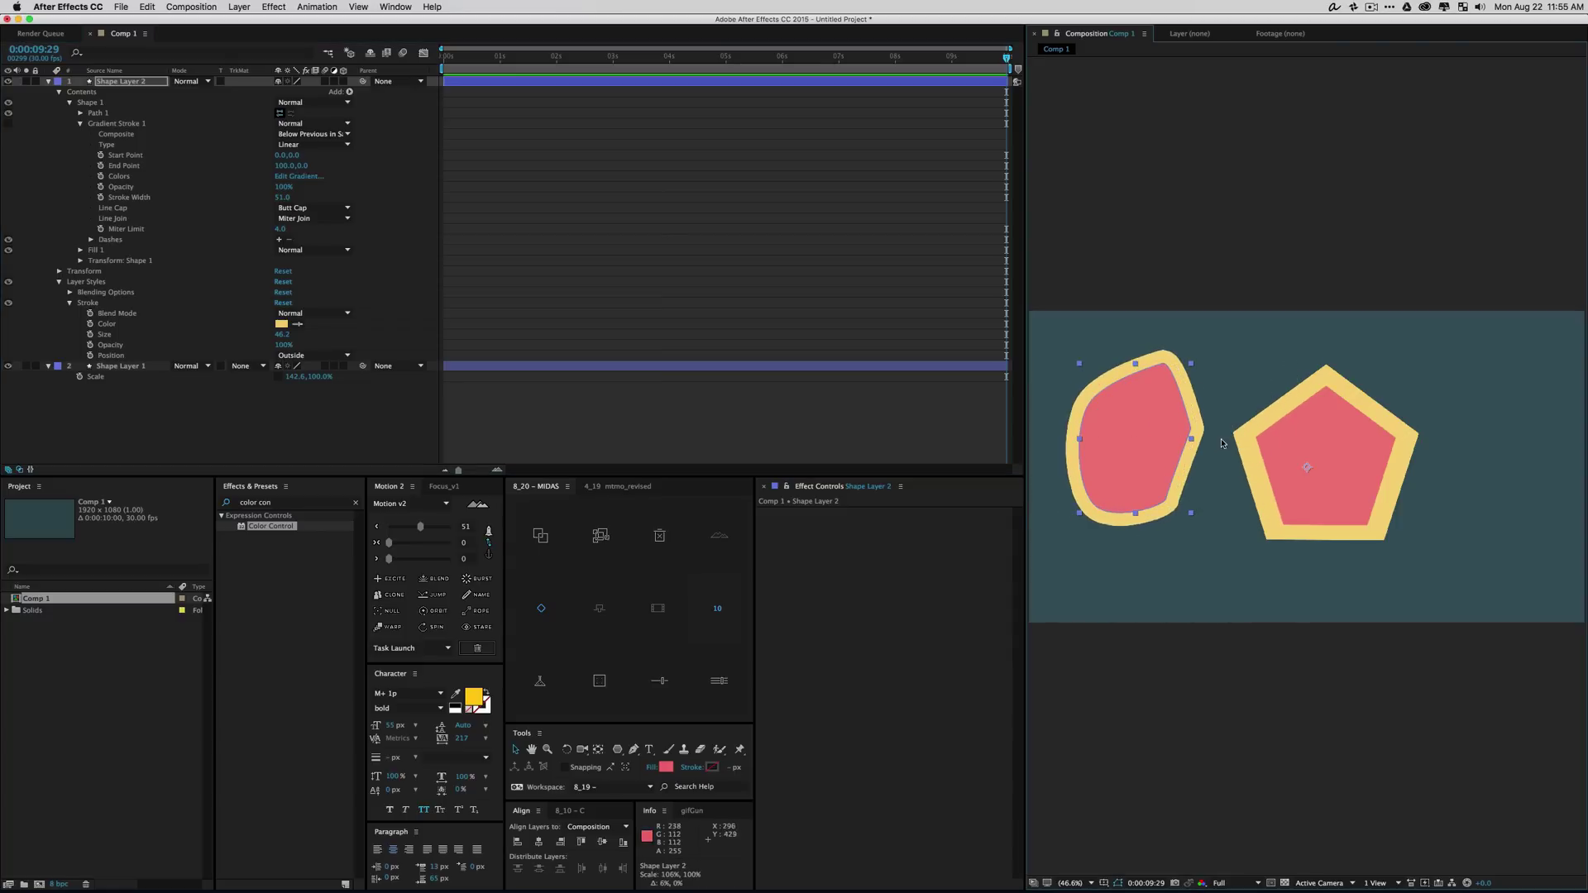
pyautogui.click(1333, 438)
pyautogui.moveTo(1233, 453); pyautogui.dragTo(1323, 468)
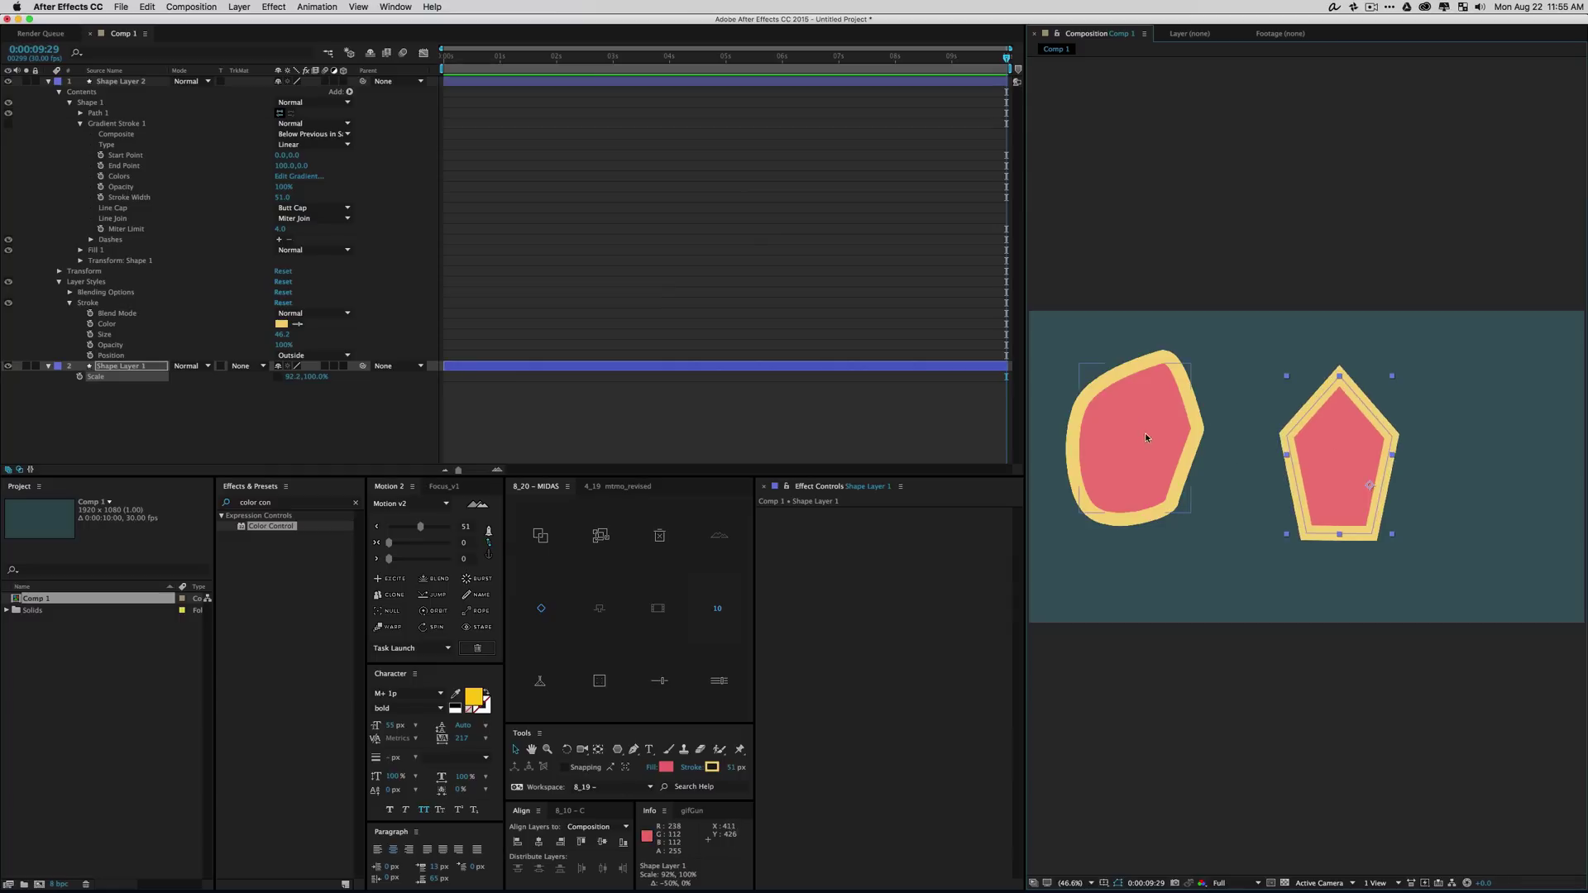
pyautogui.click(142, 414)
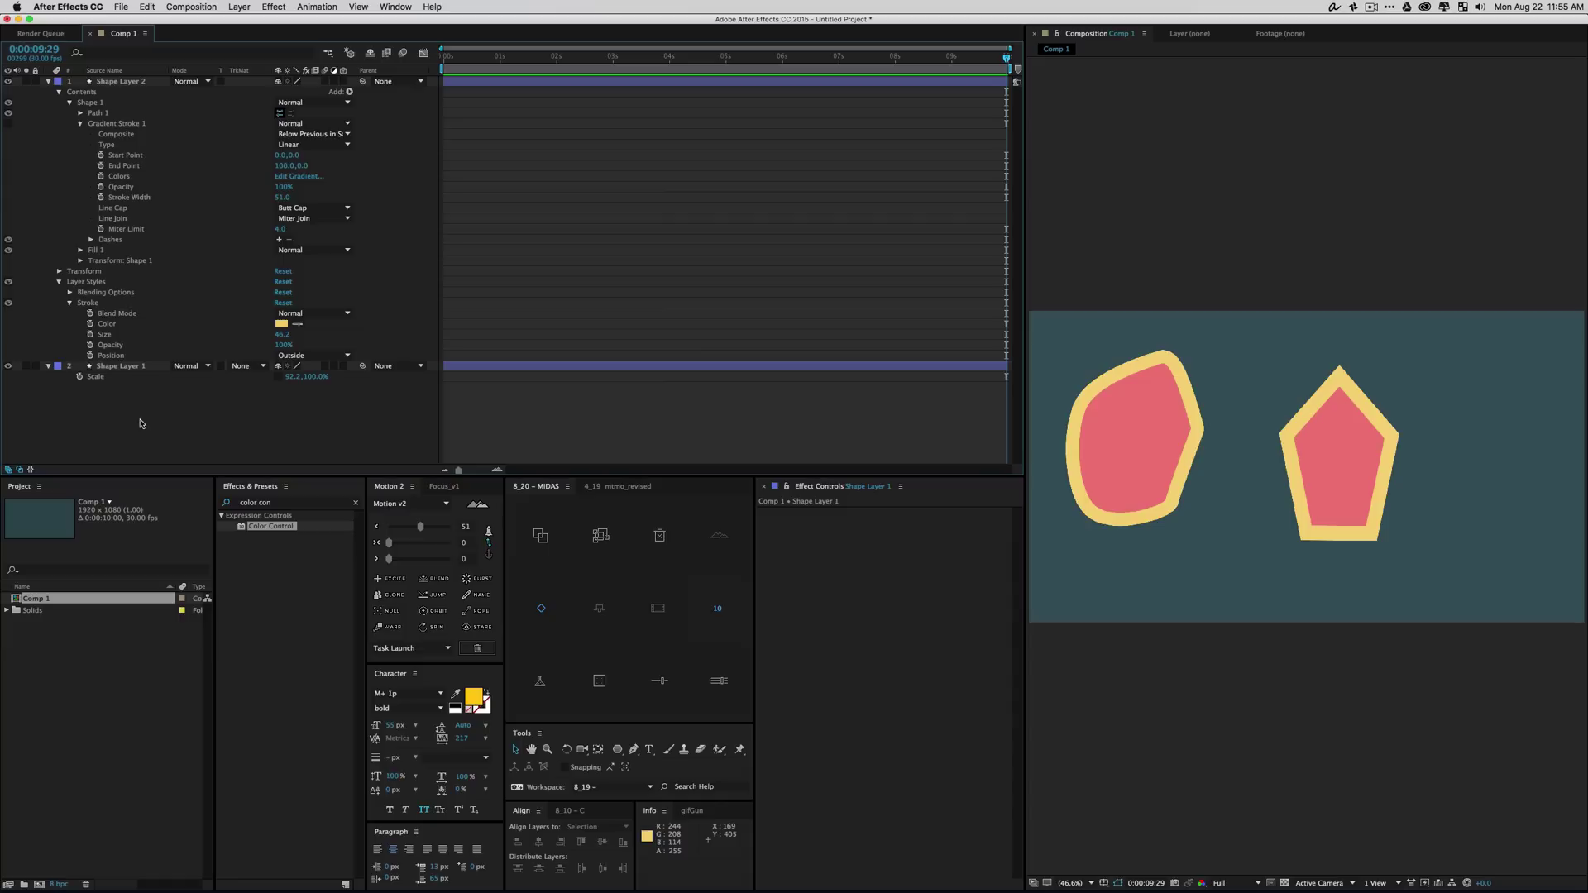
pyautogui.rightClick(127, 419)
# Add a Null 2 layer carrying Color Control and Slider Control effects
pyautogui.moveTo(168, 427)
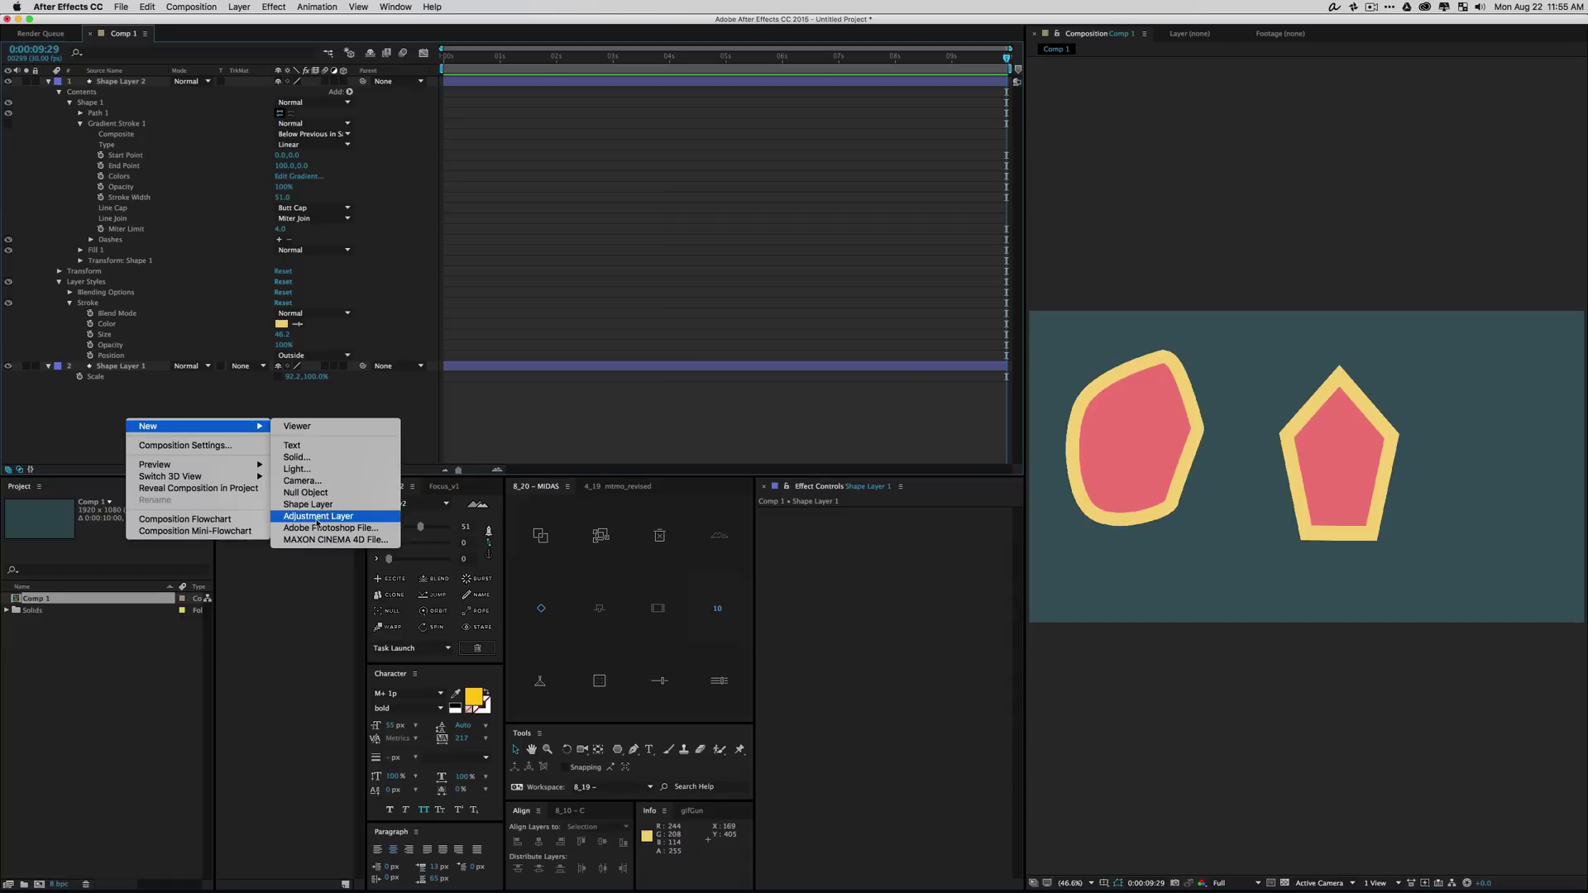
pyautogui.click(305, 493)
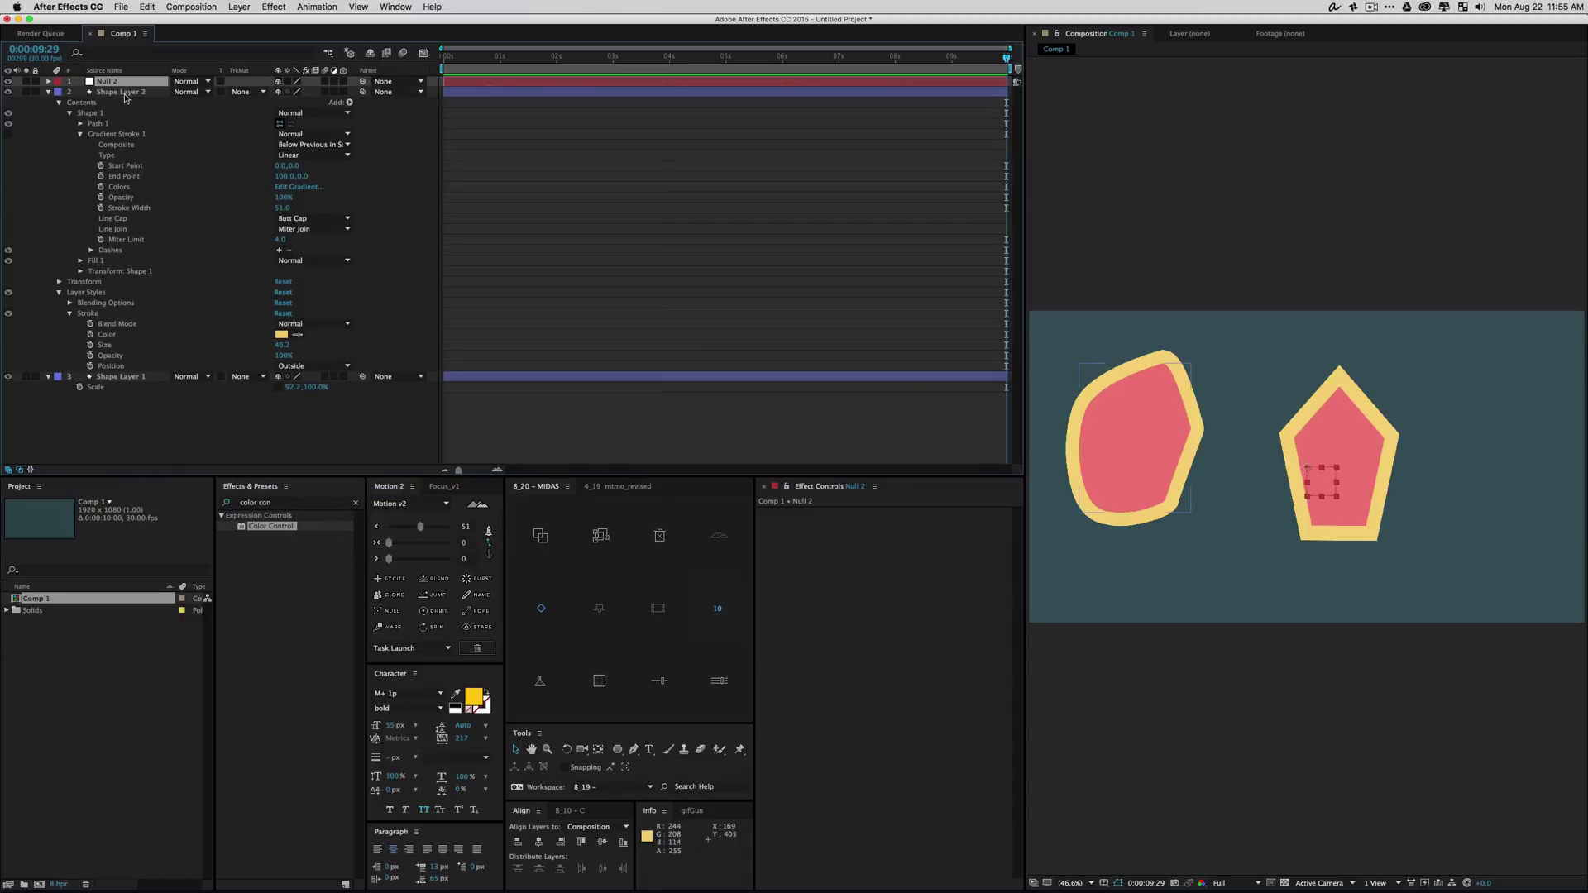
pyautogui.moveTo(278, 529); pyautogui.dragTo(840, 601)
pyautogui.write('slider')
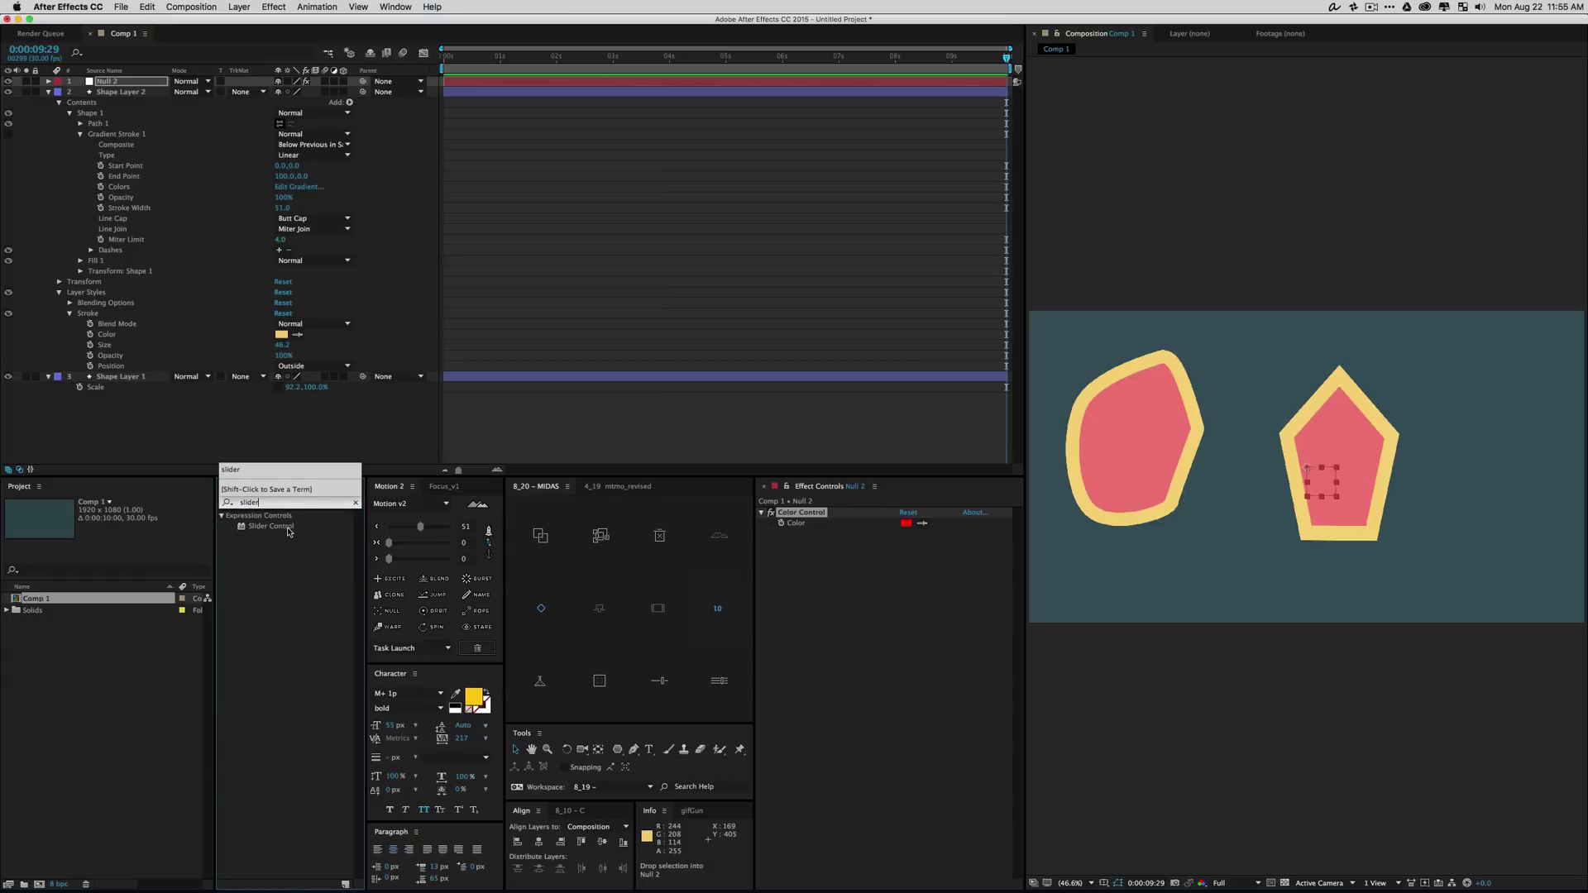
pyautogui.moveTo(289, 532); pyautogui.dragTo(838, 526)
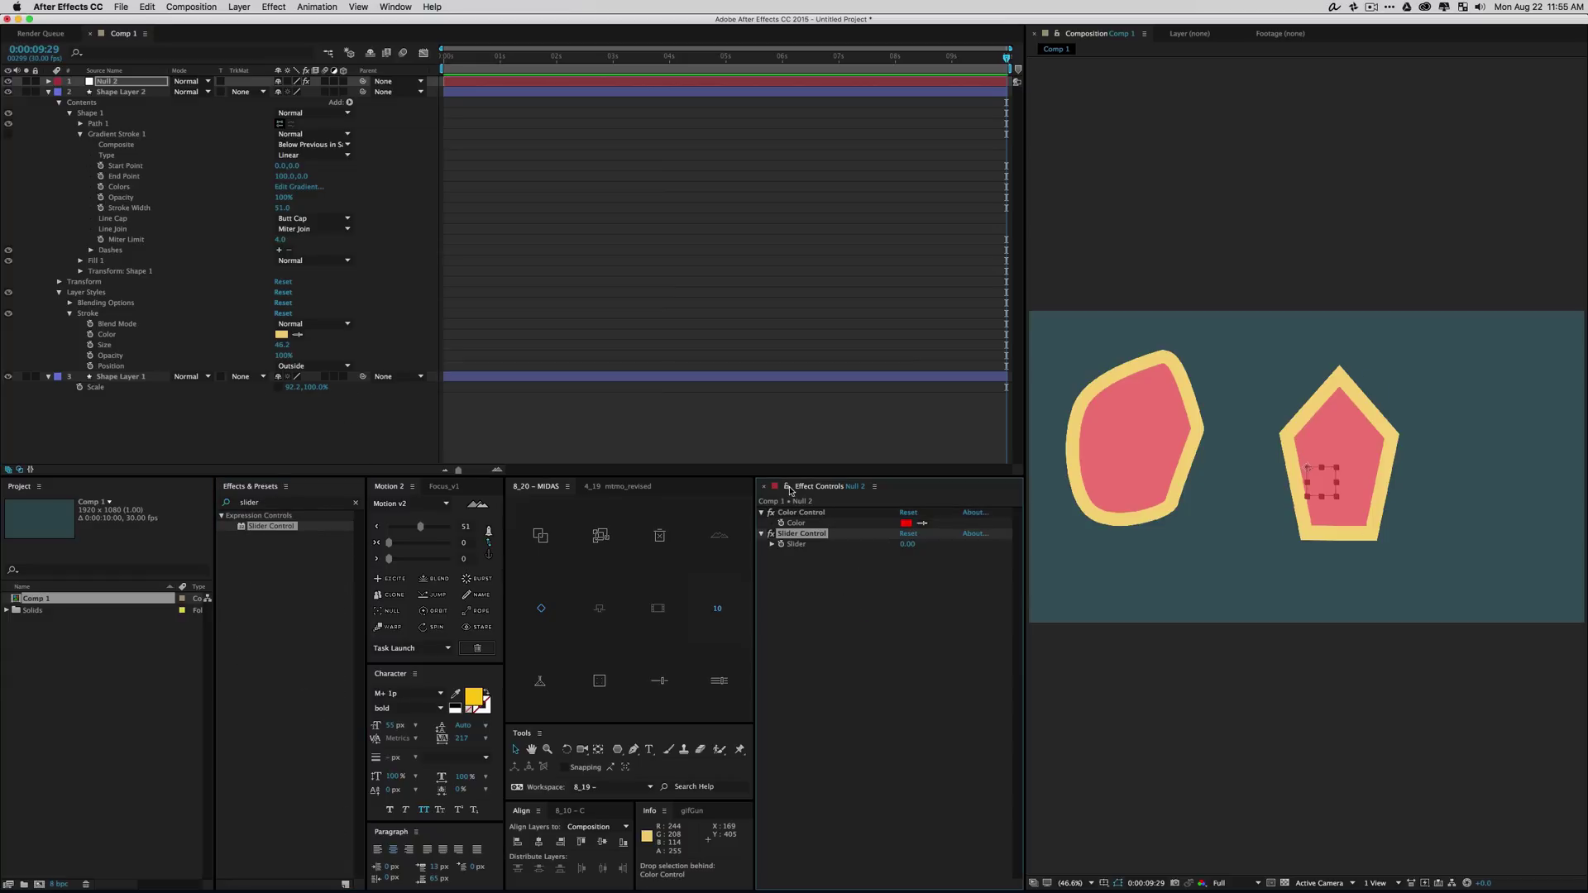
pyautogui.click(117, 347)
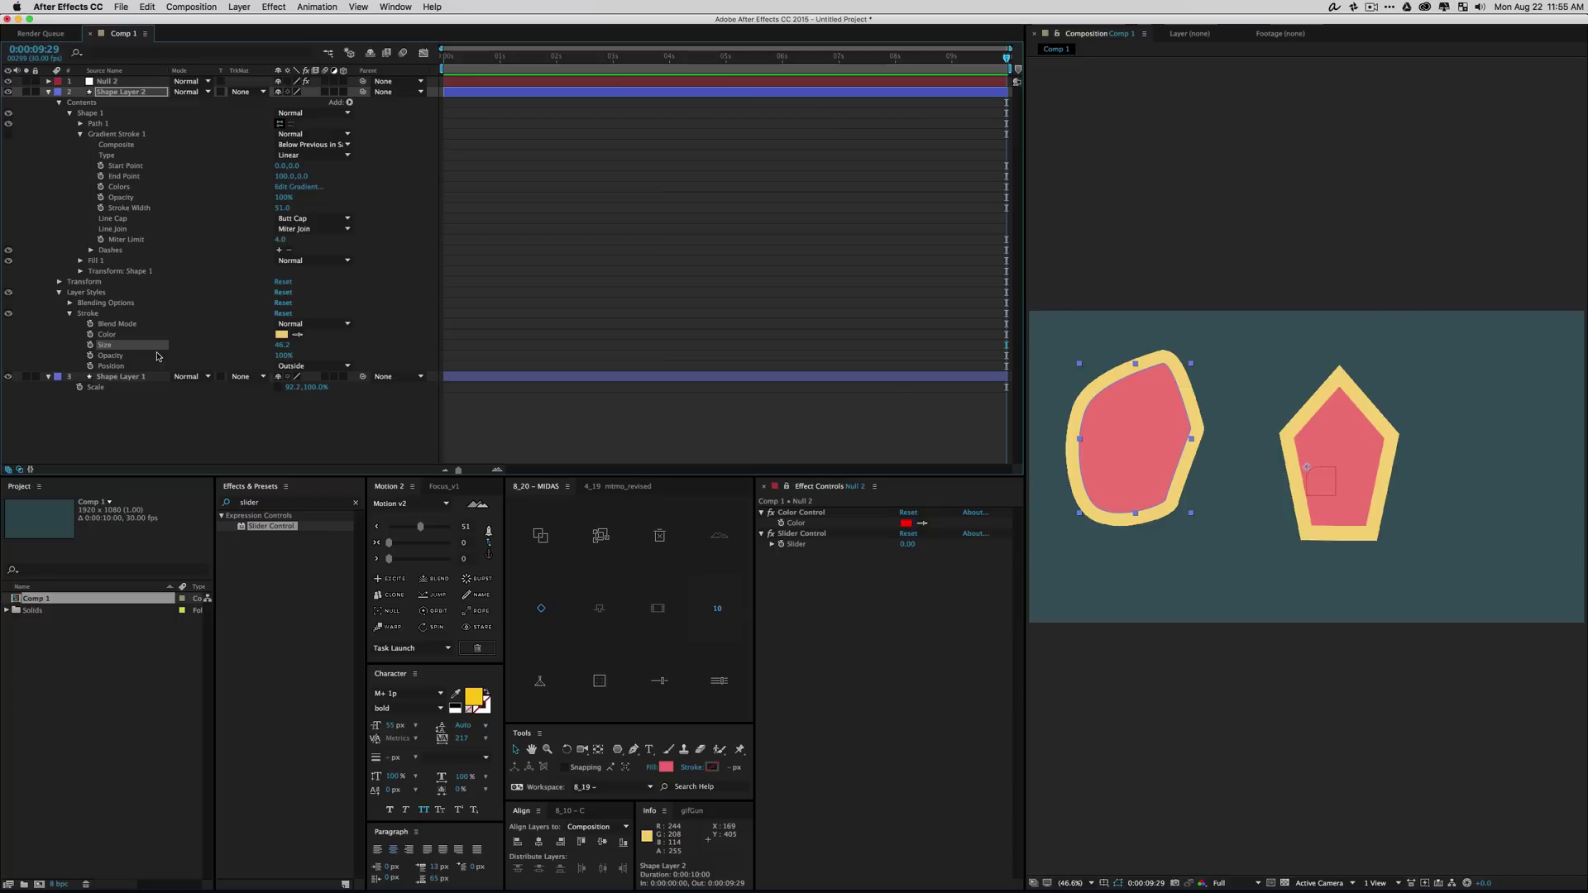
# Link the left shape's stroke Size and Color by expression to Null 2's Slider and Color controls
pyautogui.keyDown('alt'); pyautogui.click(91, 346); pyautogui.keyUp('alt')
pyautogui.moveTo(320, 357); pyautogui.dragTo(799, 546)
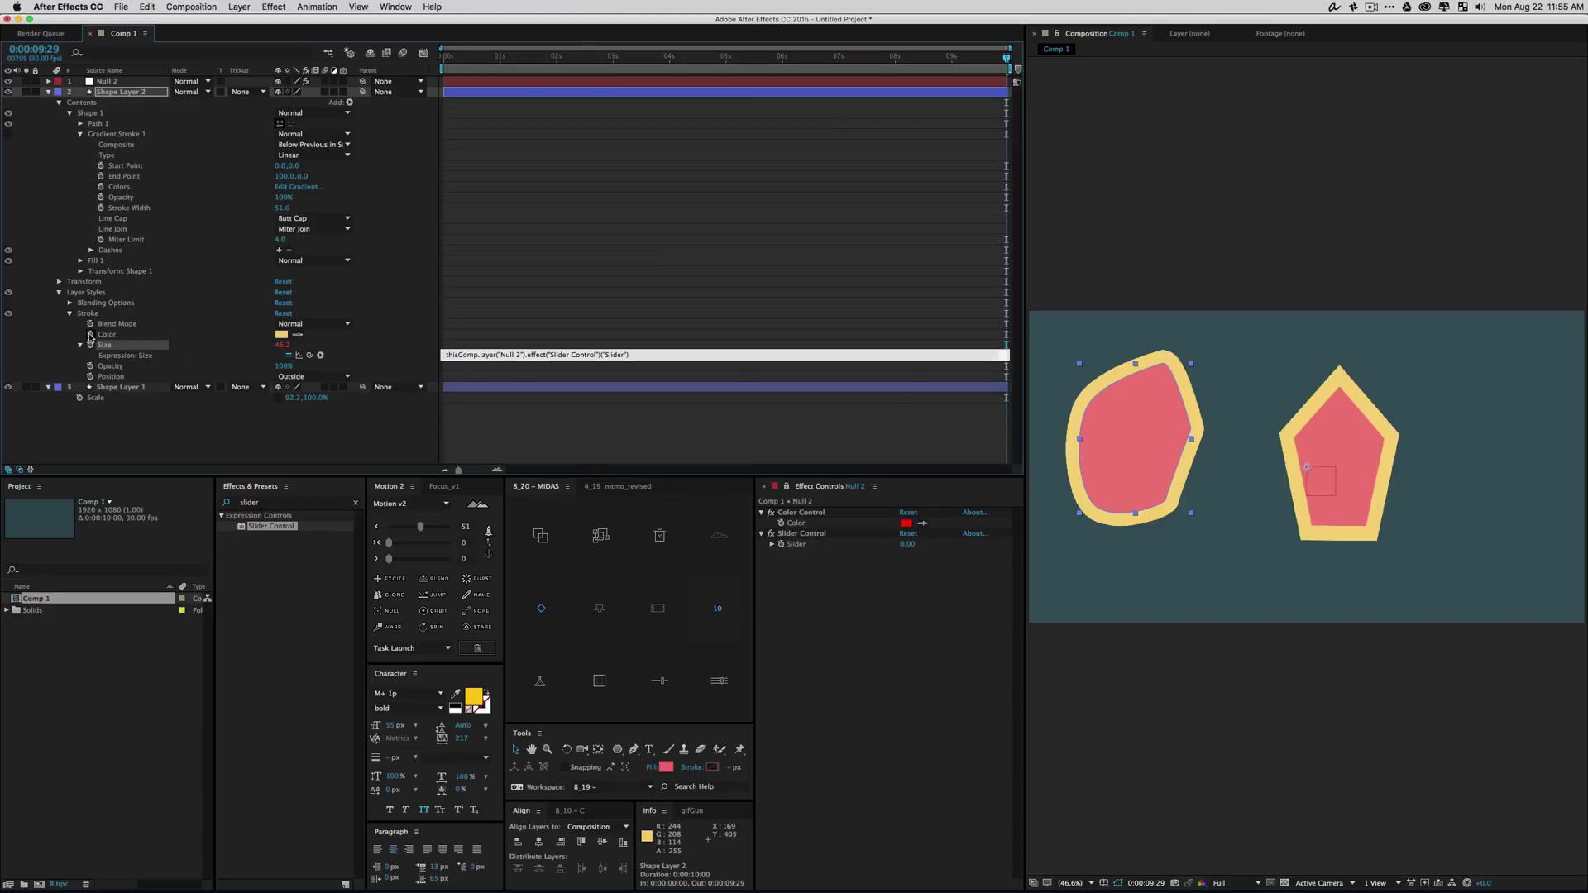
pyautogui.keyDown('alt'); pyautogui.click(90, 334); pyautogui.keyUp('alt')
pyautogui.moveTo(320, 344); pyautogui.dragTo(798, 526)
# Set Null 2's Slider to 55 and its Color to the pentagon's yellow
pyautogui.moveTo(907, 544); pyautogui.dragTo(953, 552)
pyautogui.click(907, 524)
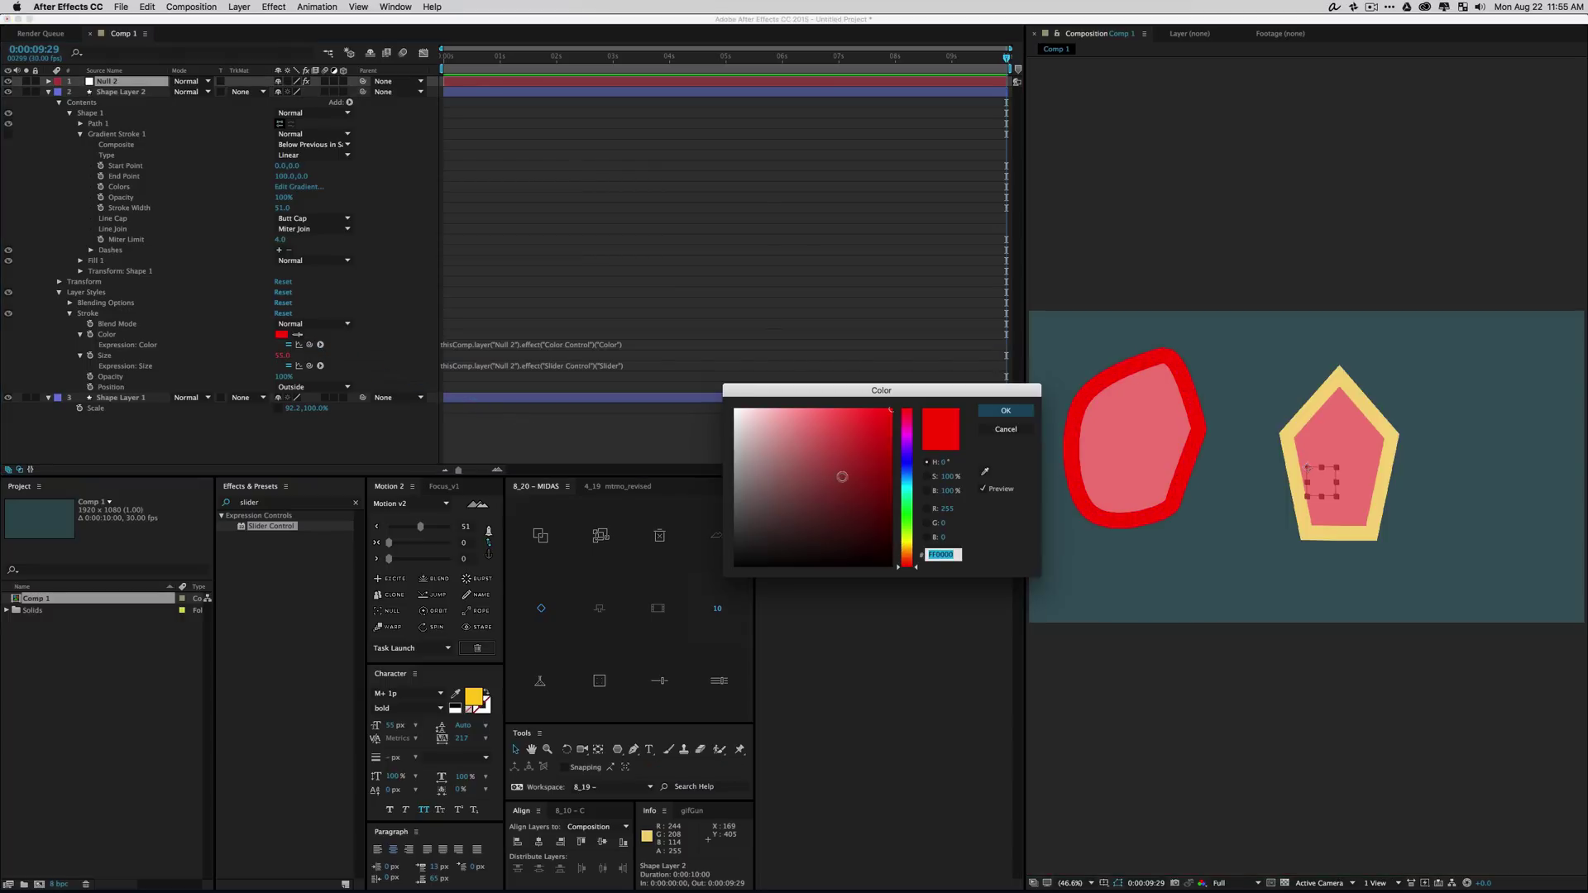
pyautogui.click(984, 471)
pyautogui.click(1389, 432)
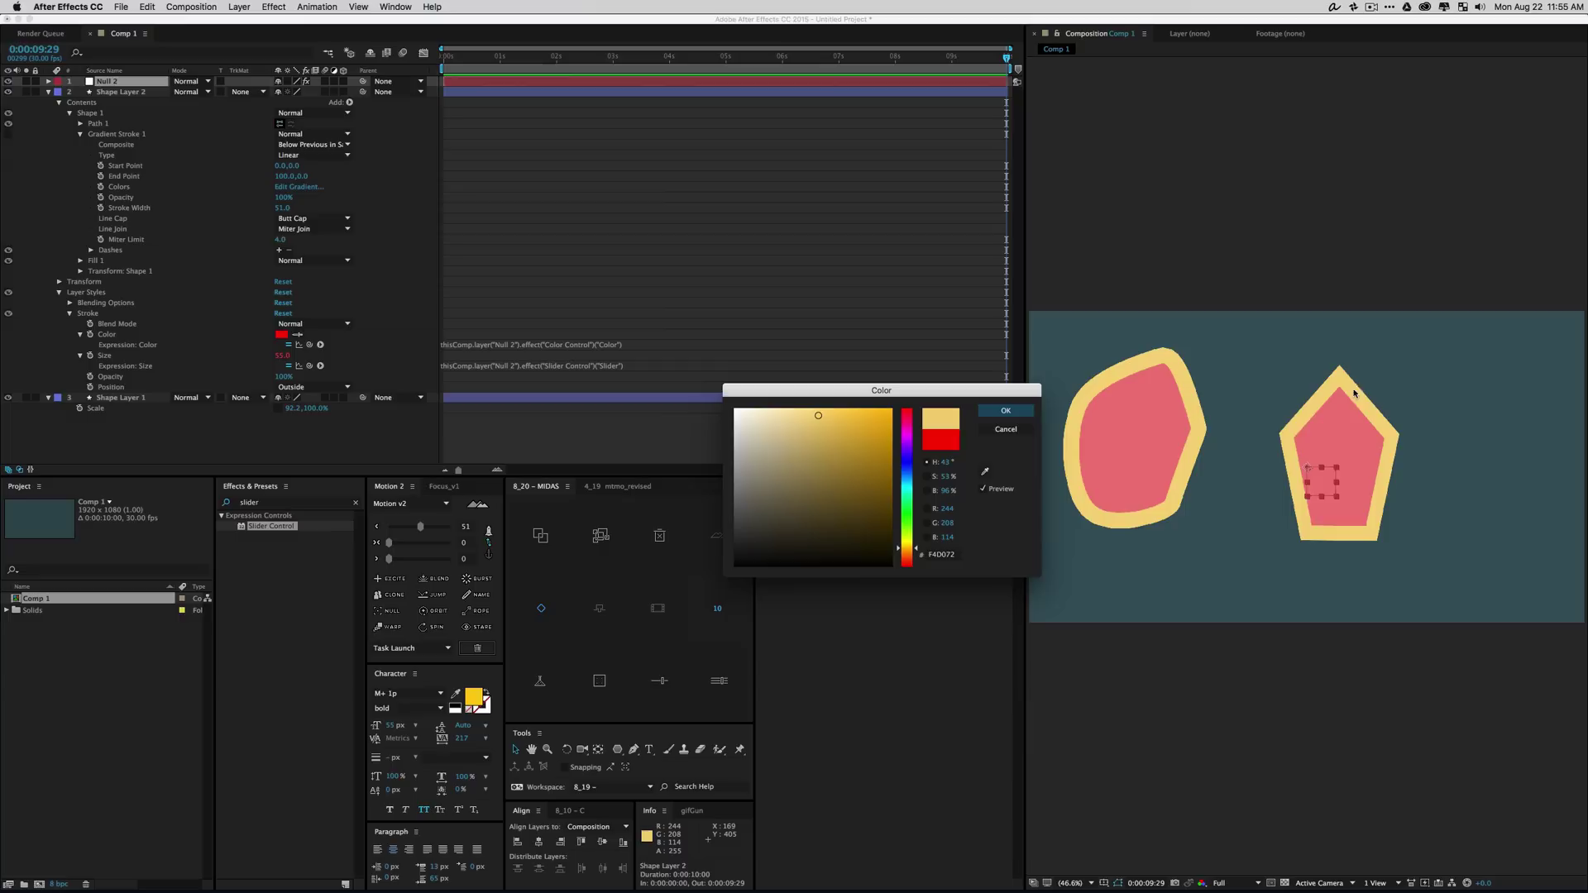
pyautogui.click(999, 411)
# Begin pen-drawing a new curved shape at the lower right
pyautogui.press('g')
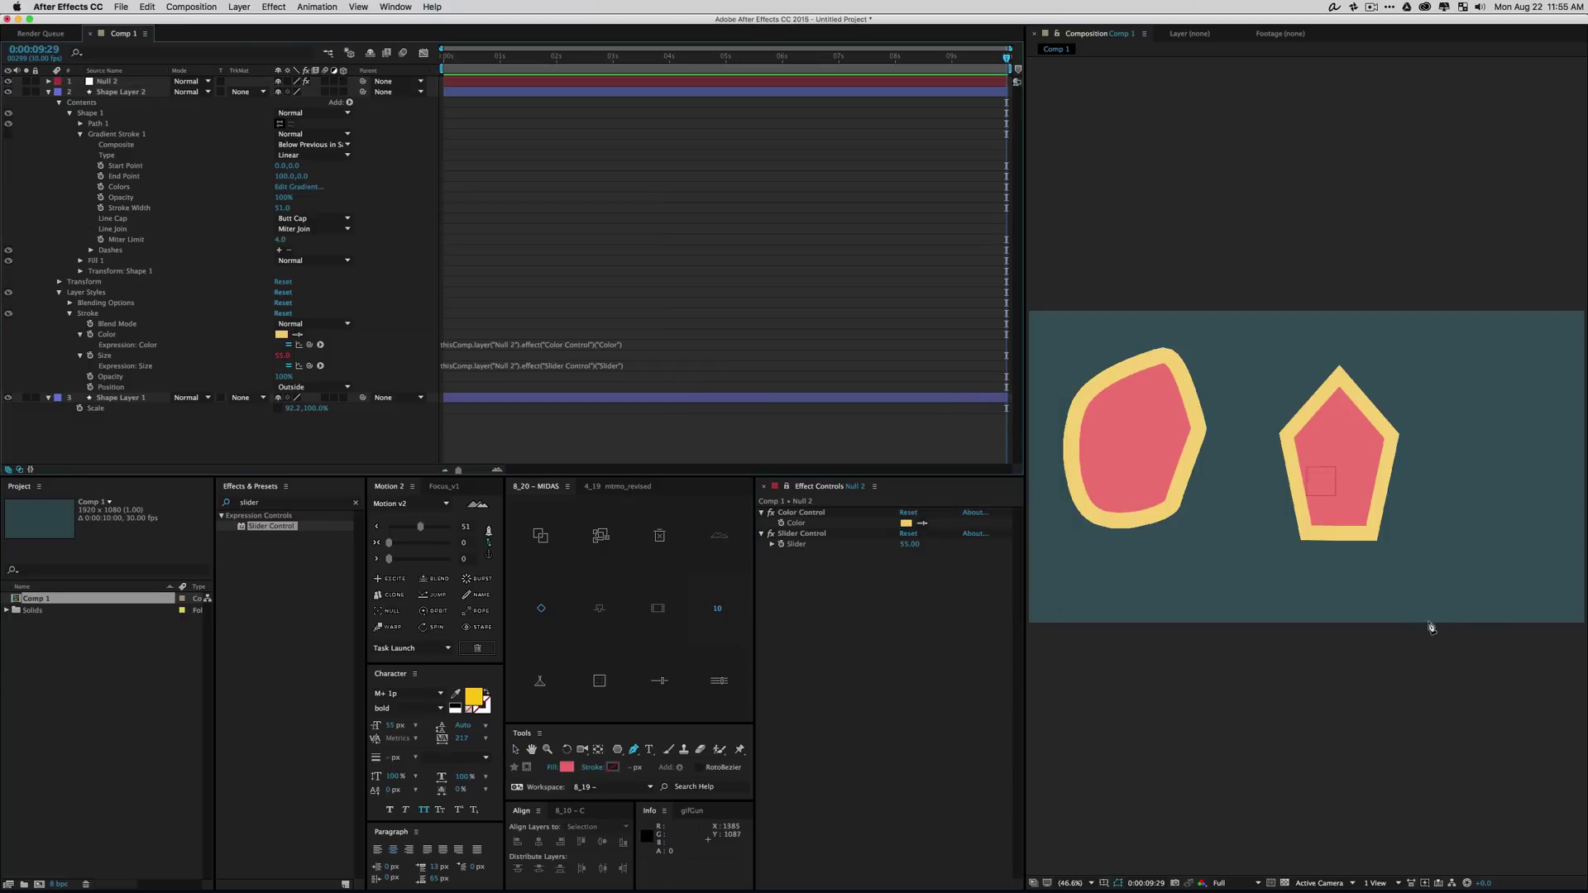
pyautogui.moveTo(1430, 623); pyautogui.dragTo(1418, 599)
pyautogui.moveTo(1501, 481); pyautogui.dragTo(1561, 518)
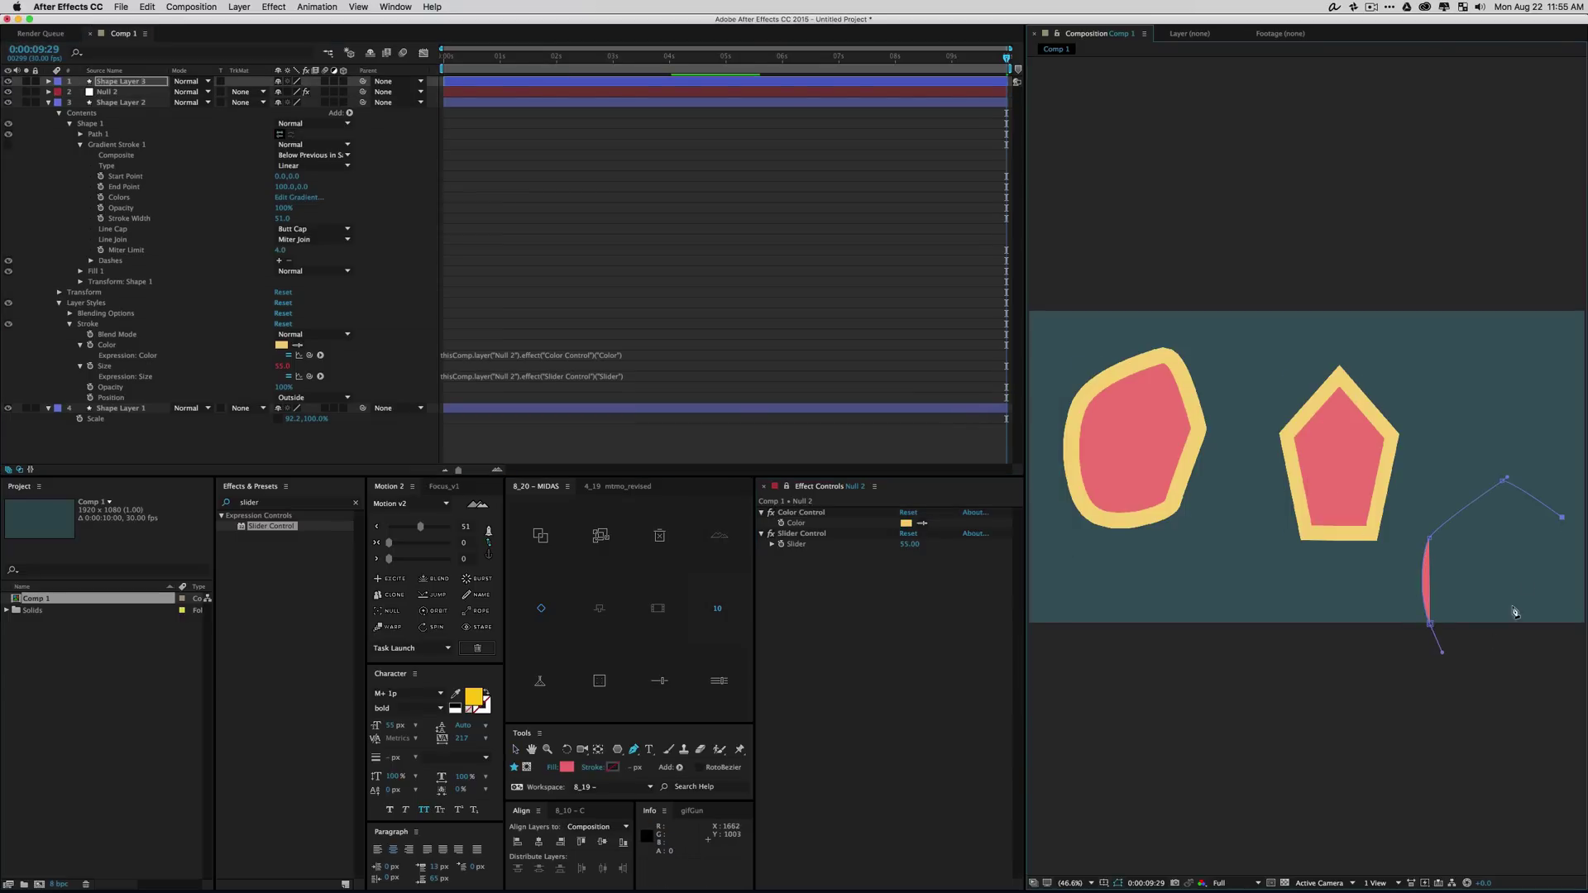
# Close the new shape and paste Shape Layer 2's linked yellow stroke style onto Shape Layer 3
pyautogui.click(1429, 625)
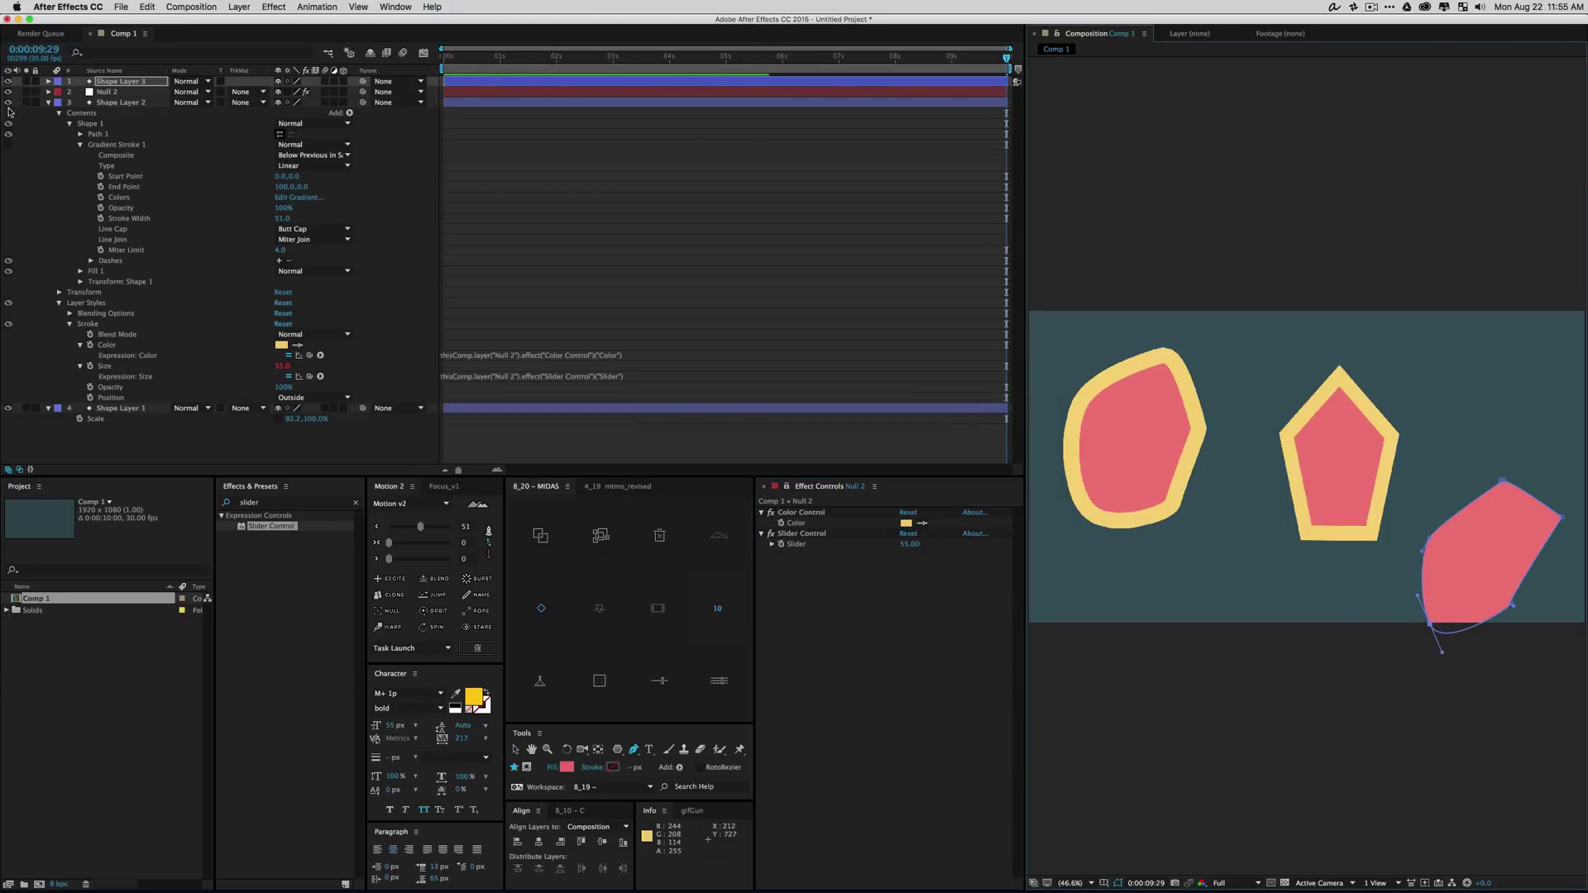
pyautogui.click(84, 306)
pyautogui.hotkey('ctrl', 'c')
pyautogui.click(116, 82)
pyautogui.hotkey('ctrl', 'v')
pyautogui.click(108, 92)
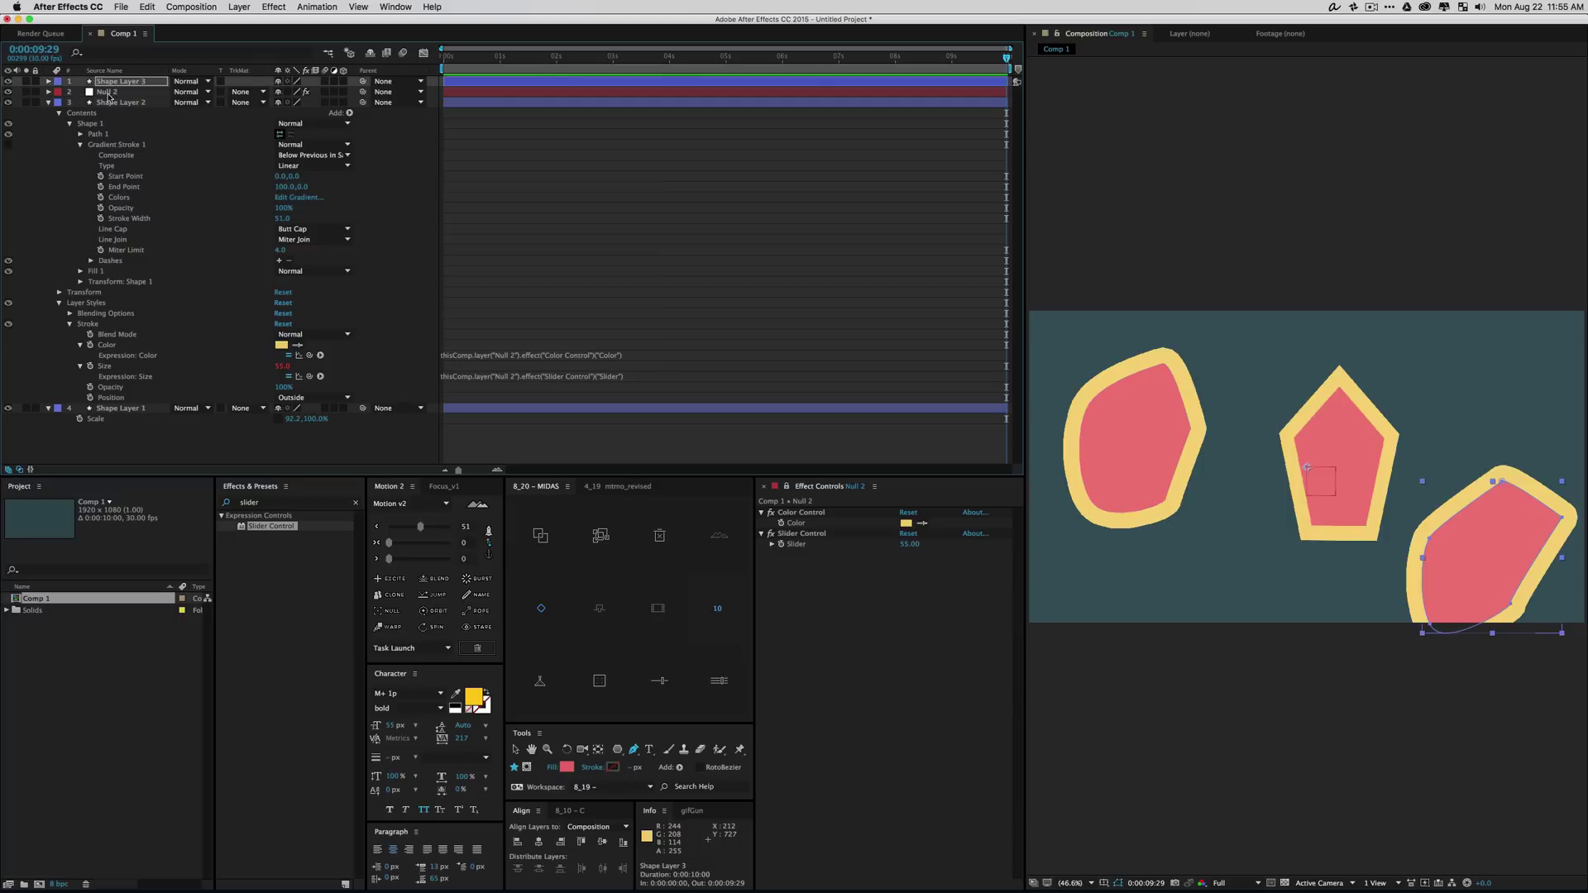
# Thin all linked strokes by setting Null 2's Slider to 34
pyautogui.moveTo(909, 544)
pyautogui.mouseDown()
pyautogui.moveTo(943, 548)
pyautogui.moveTo(893, 558)
pyautogui.moveTo(1090, 558)
pyautogui.moveTo(1135, 455)
pyautogui.moveTo(1128, 497)
pyautogui.moveTo(1082, 530)
pyautogui.moveTo(1087, 458)
pyautogui.moveTo(1086, 502)
pyautogui.mouseUp()
pyautogui.press('v')
pyautogui.click(1144, 463)
pyautogui.click(1468, 562)
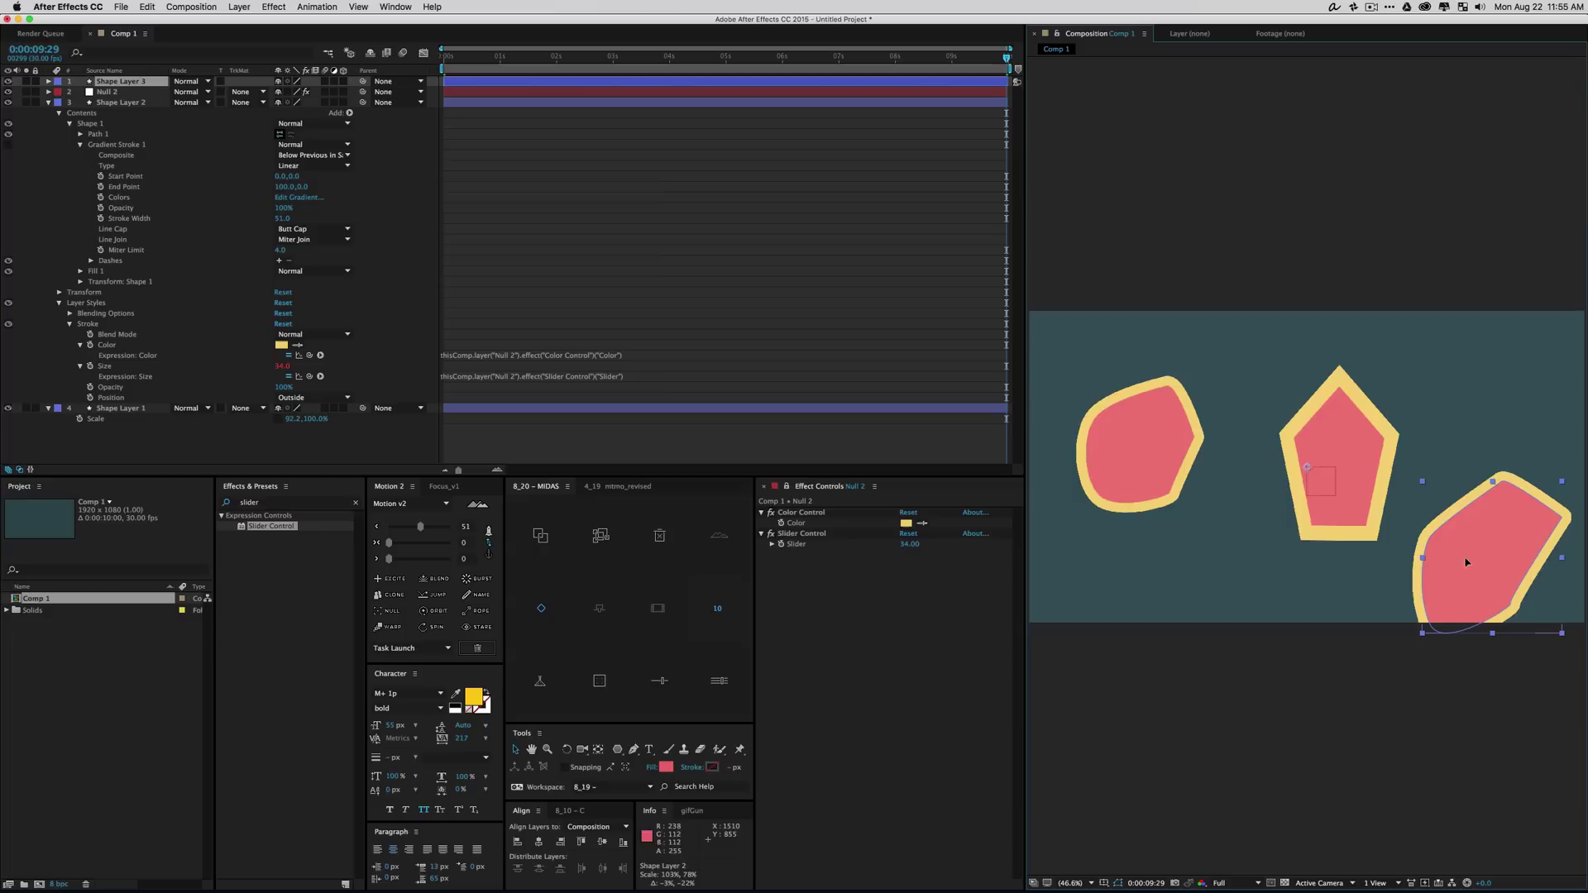
# Squash the right shape vertically and narrow the pentagon to 49.1% width
pyautogui.moveTo(1423, 634); pyautogui.dragTo(1418, 571)
pyautogui.click(1389, 446)
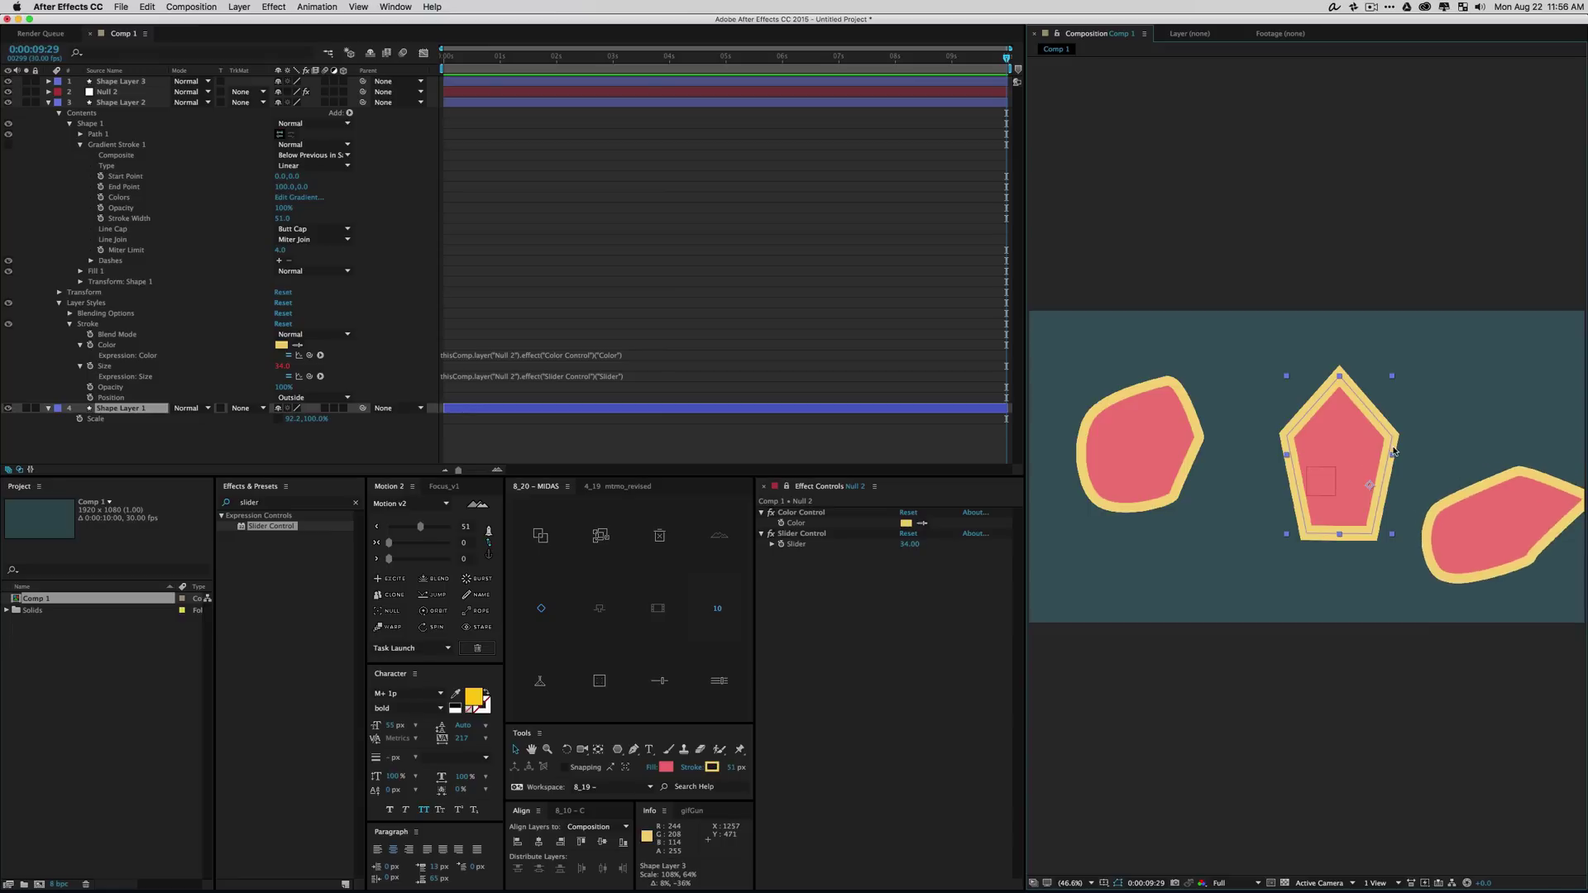
pyautogui.moveTo(1393, 452)
pyautogui.mouseDown()
pyautogui.moveTo(1425, 455)
pyautogui.moveTo(1383, 471)
pyautogui.mouseUp()
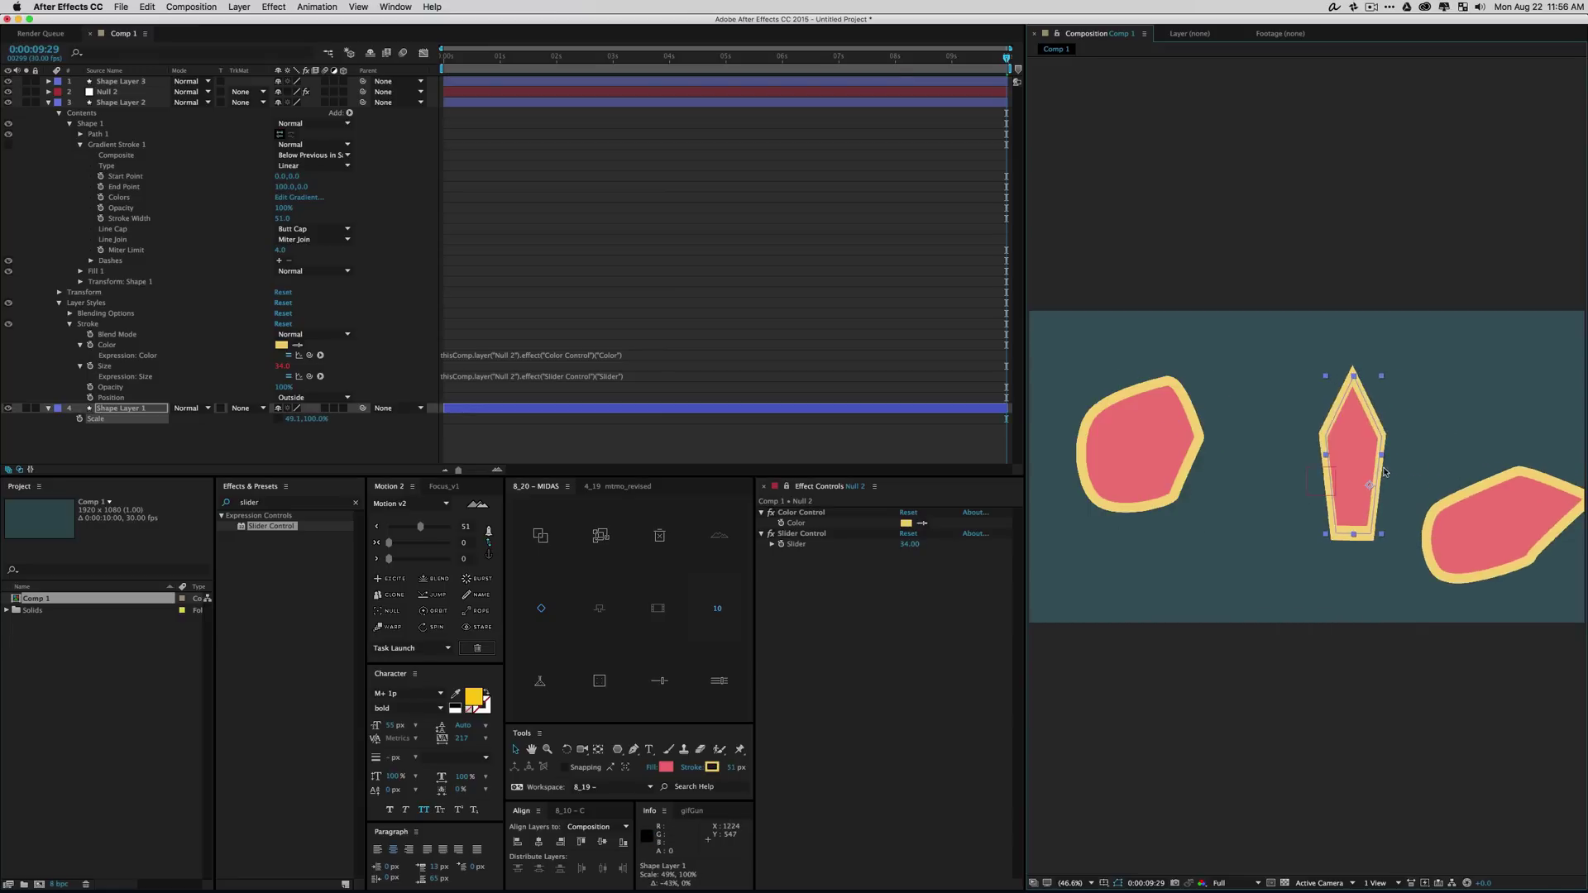